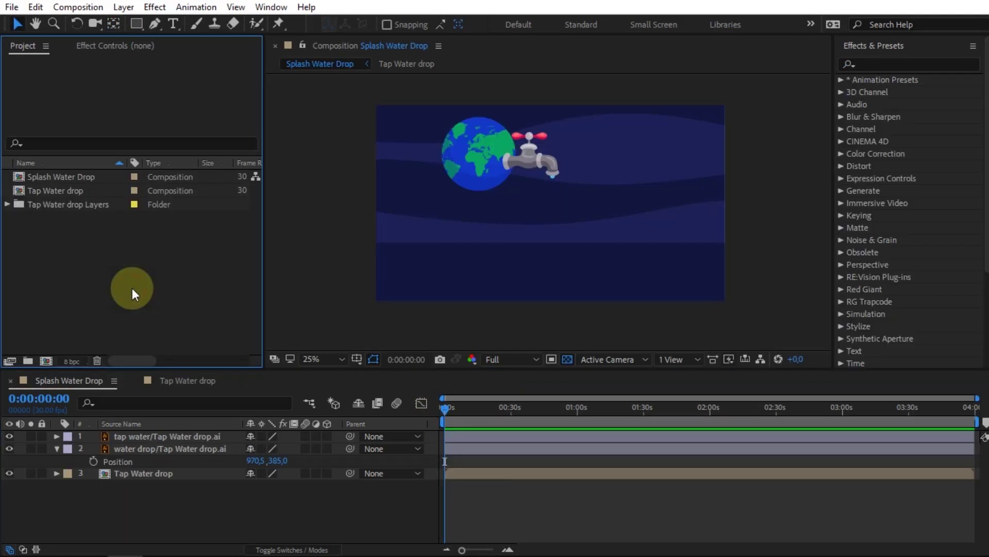
Create a new empty 1920×1080 composition named Splash
left_click(49, 361)
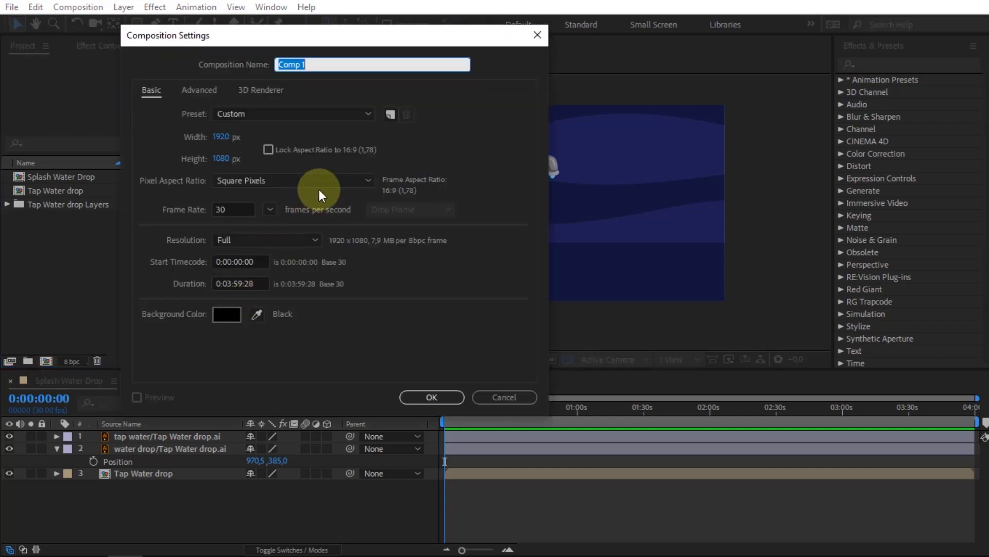
type("Splash")
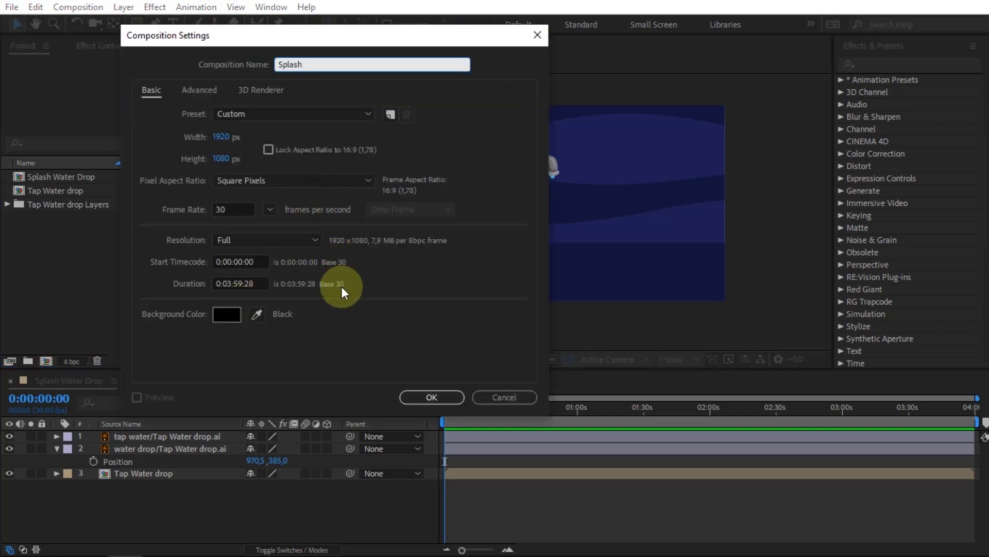
left_click(425, 400)
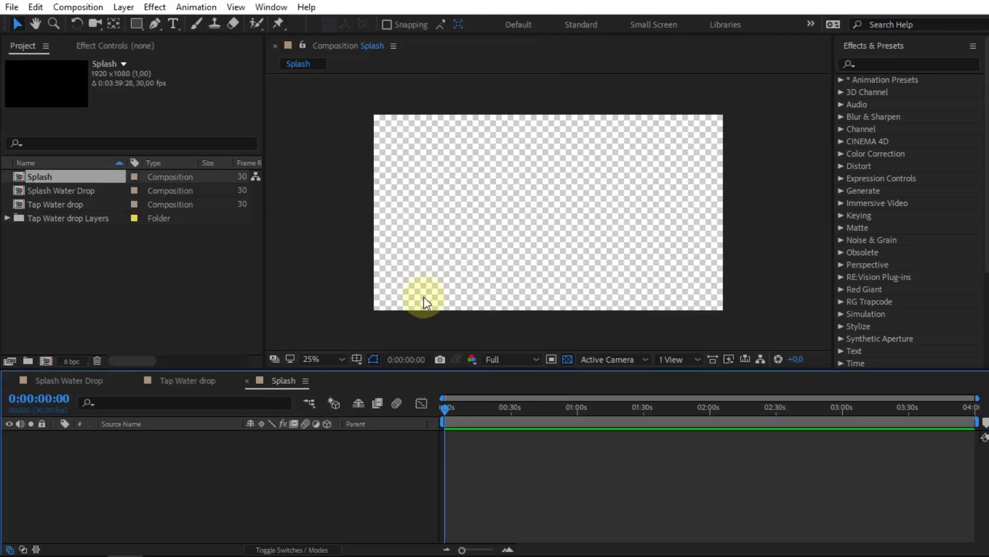
Show the black background and draw a flat ellipse in the lower middle of the frame
left_click(567, 359)
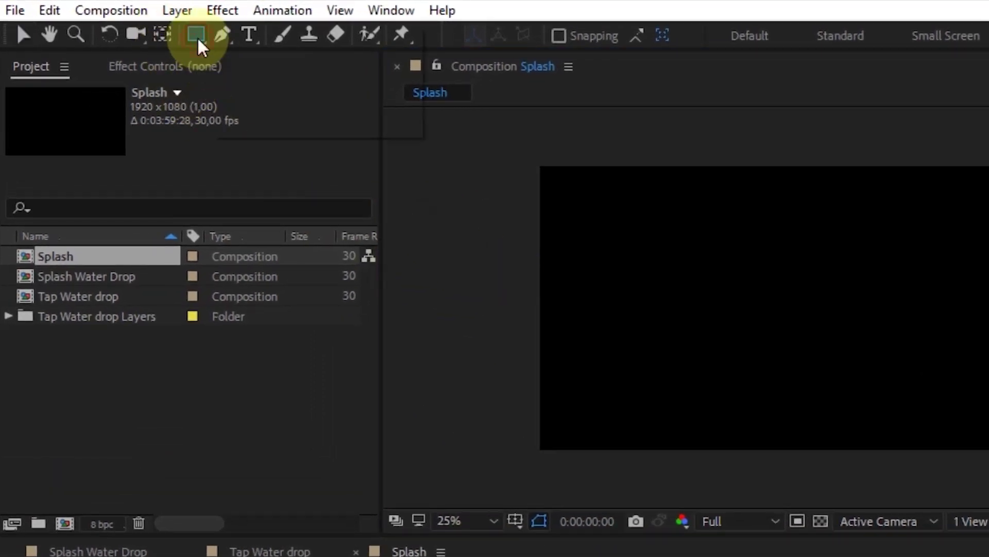
left_click(197, 36)
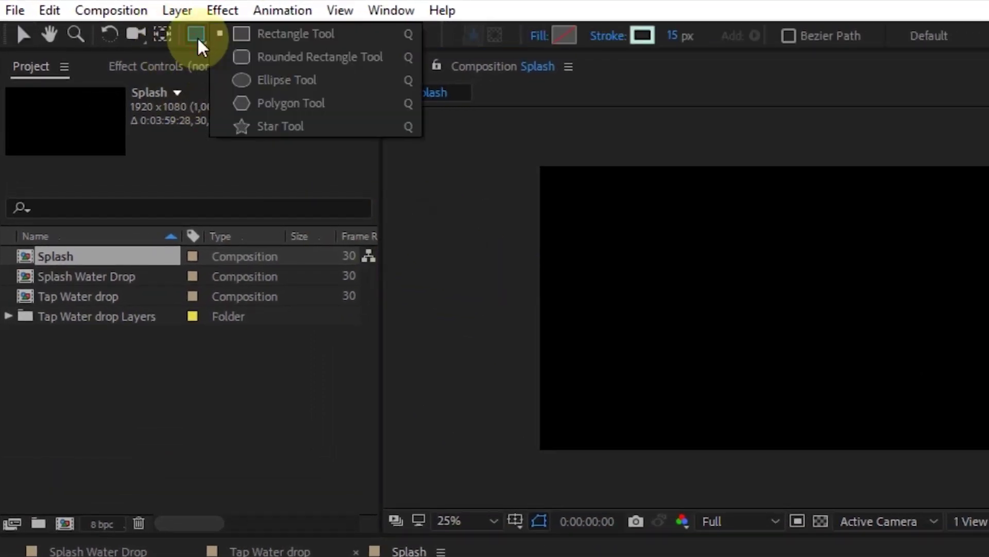
left_click(281, 81)
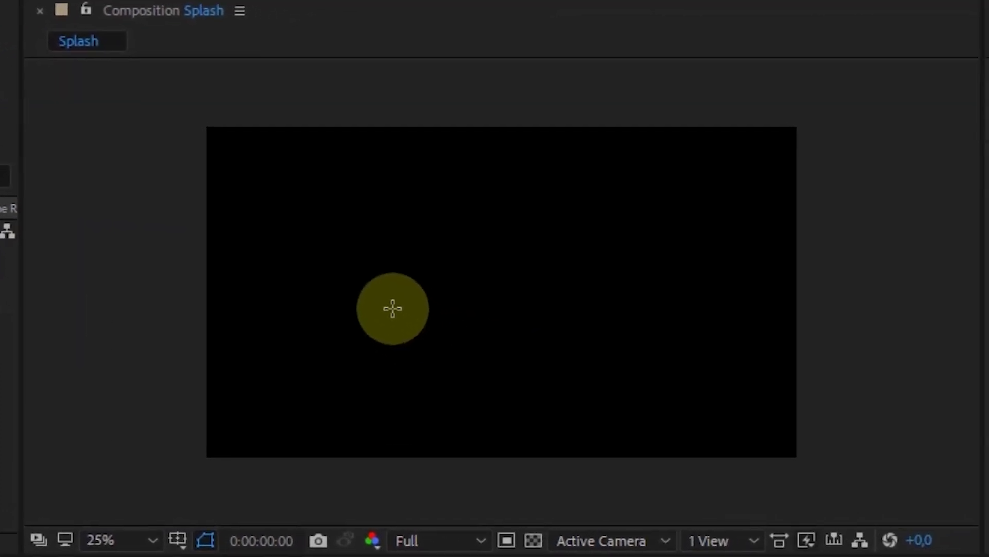
left_click(426, 346)
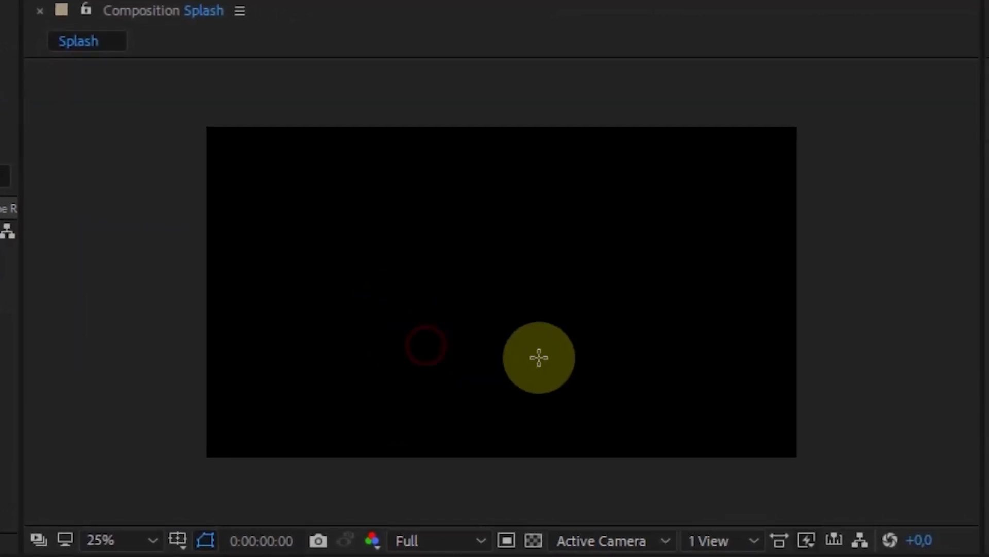
mouse_move(539, 357)
left_mouse_down()
mouse_move(586, 377)
mouse_move(585, 366)
left_mouse_up()
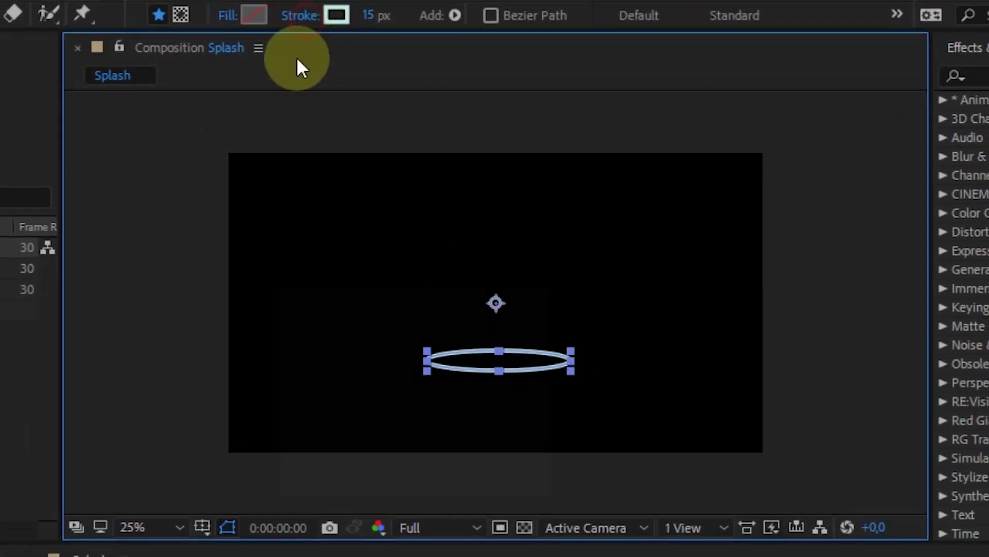
Remove the outline from the ellipse by setting Stroke to None
left_click(301, 16)
left_click(305, 345)
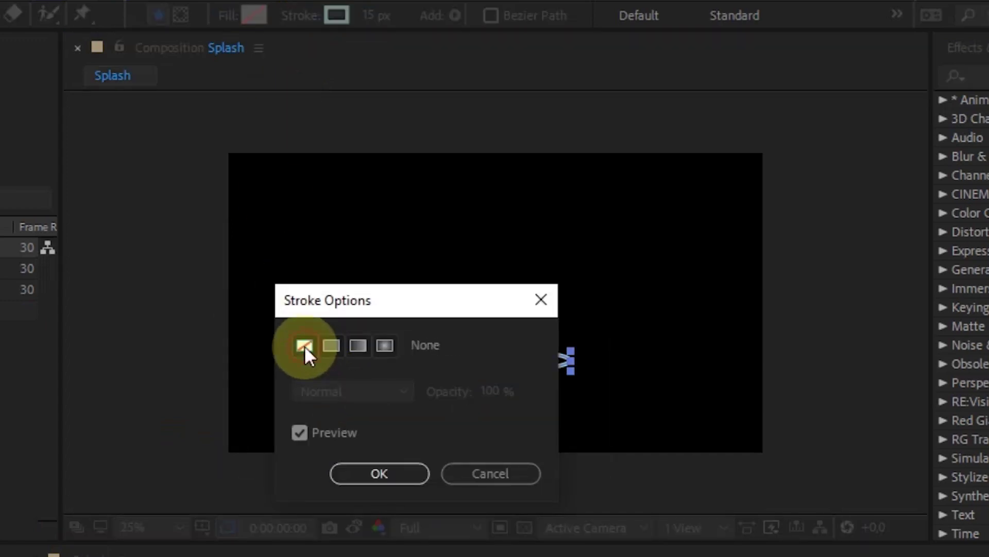
left_click(378, 474)
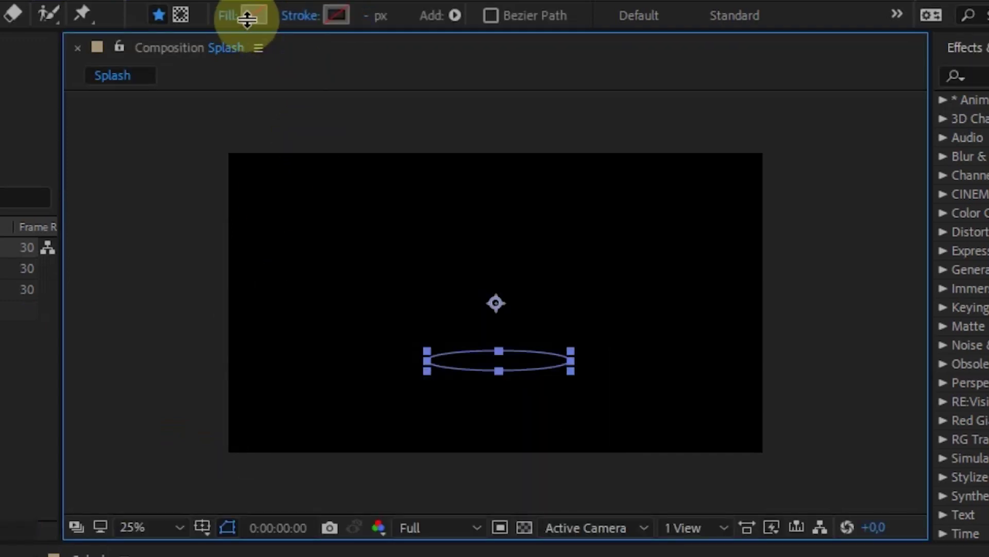
Set the ellipse fill to a cyan colour and view the composition at 50%
left_click(249, 17)
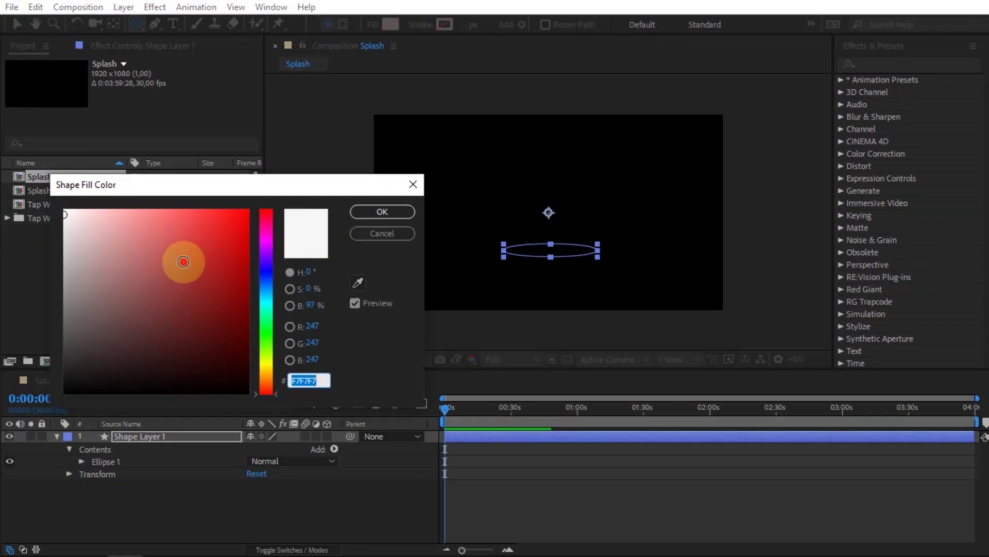
left_click(185, 263)
left_click_drag(262, 247, 262, 298)
left_click(200, 240)
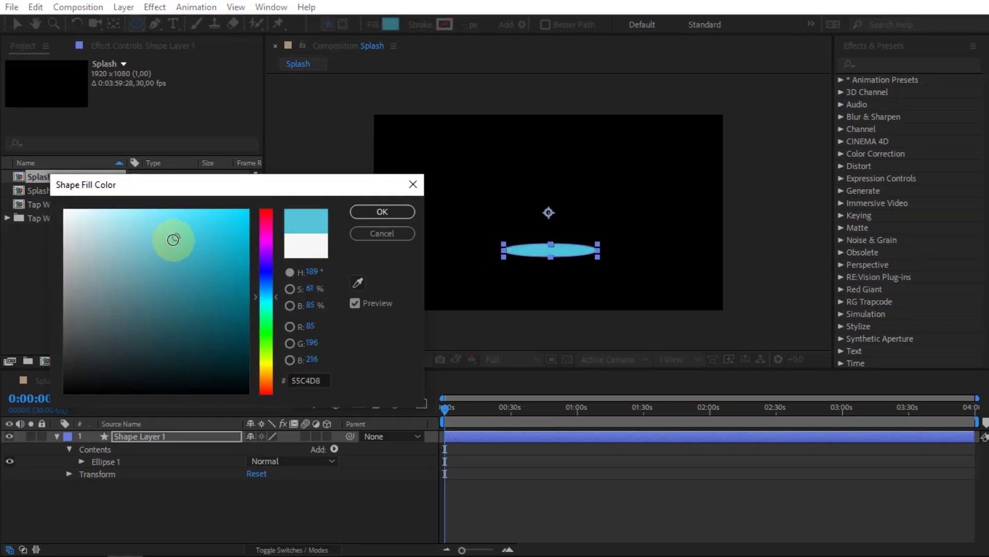
mouse_move(200, 239)
left_mouse_down()
mouse_move(189, 246)
mouse_move(178, 235)
mouse_move(186, 267)
left_mouse_up()
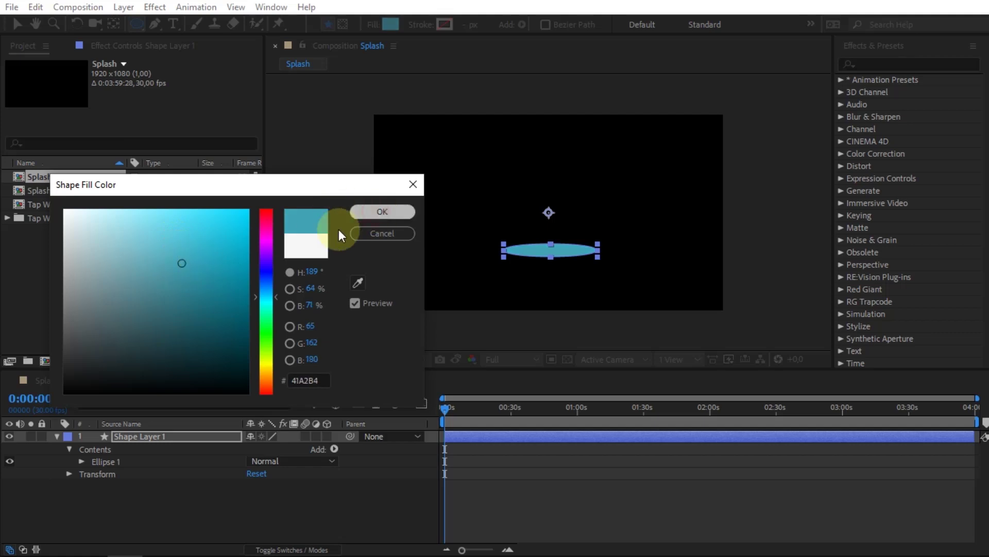
left_click(382, 212)
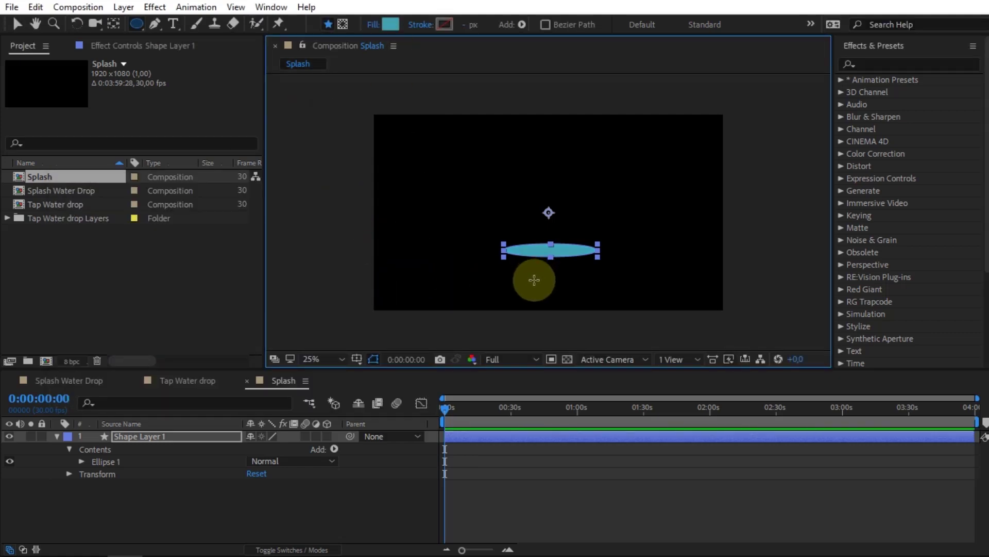
key("period")
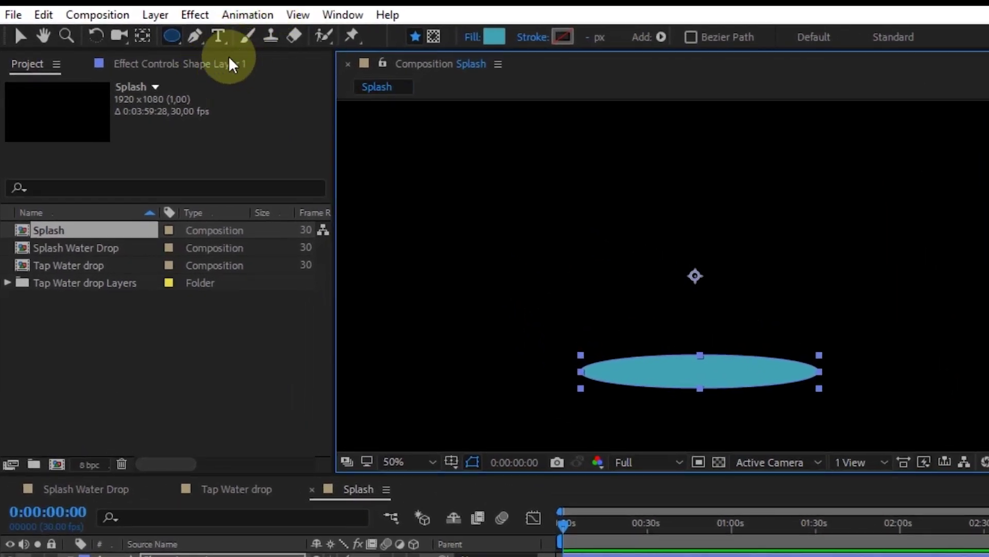
Switch to the Pen Tool and undo a mistaken first path attempt
left_click(192, 35)
key("comma")
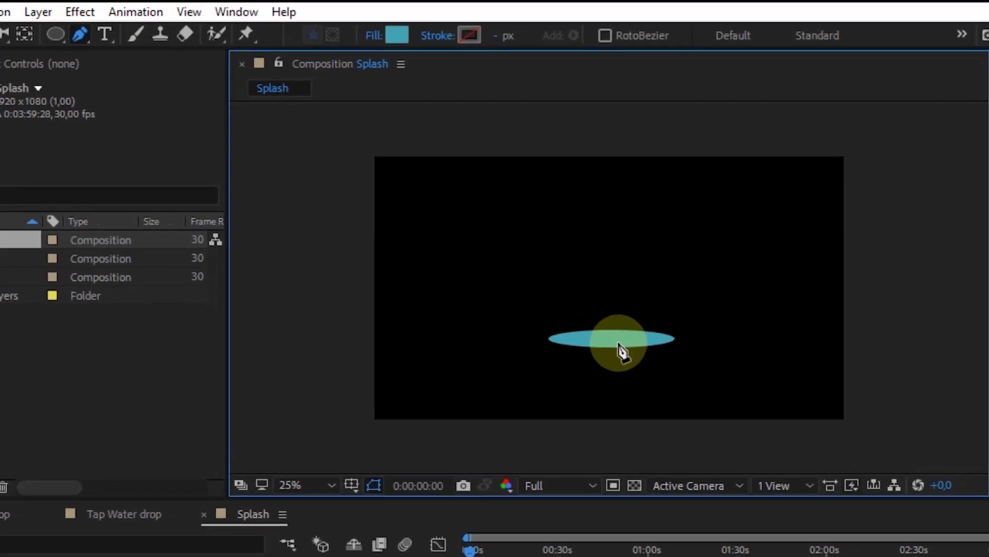
key("period")
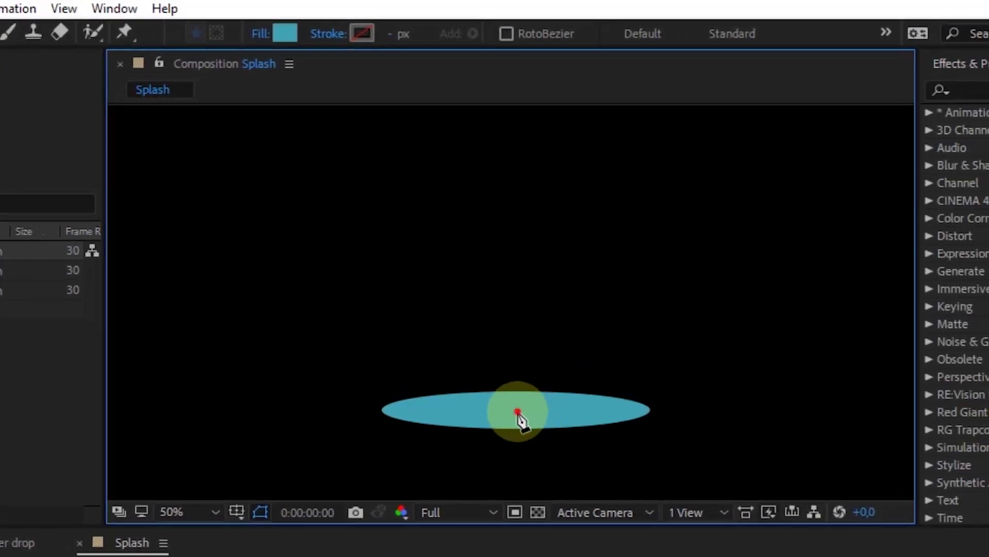
scroll(572, 348, "down", 2)
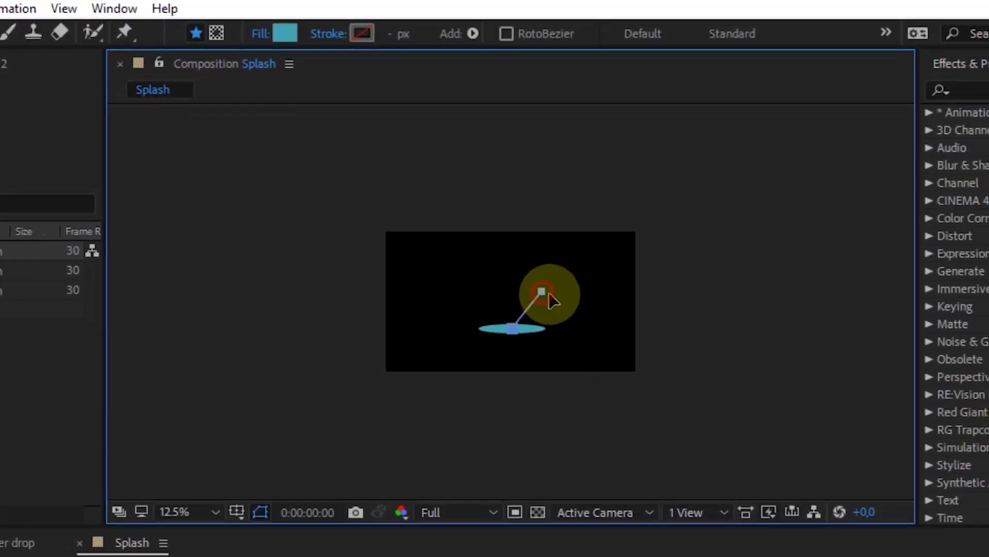
key("ctrl+z")
key("period")
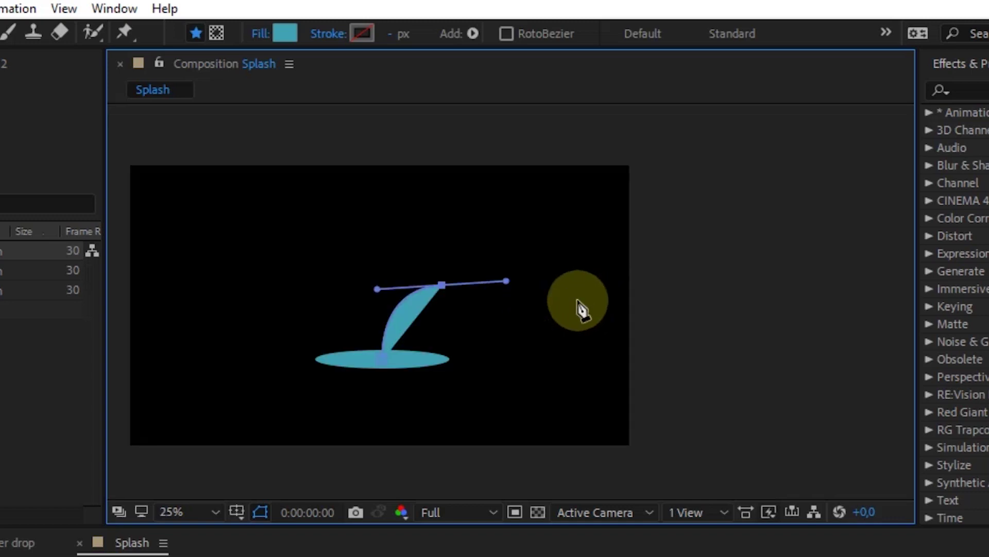
key("ctrl+z")
key("ctrl+z")
Draw a bezier curve arcing up and right from the ellipse
mouse_move(474, 296)
left_mouse_down()
mouse_move(532, 336)
mouse_move(545, 326)
left_mouse_up()
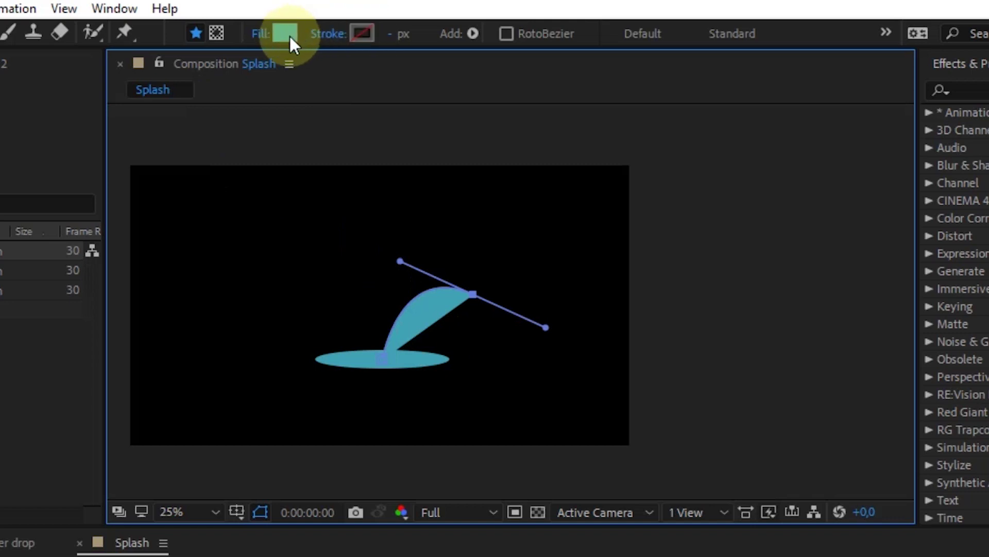
left_click(260, 33)
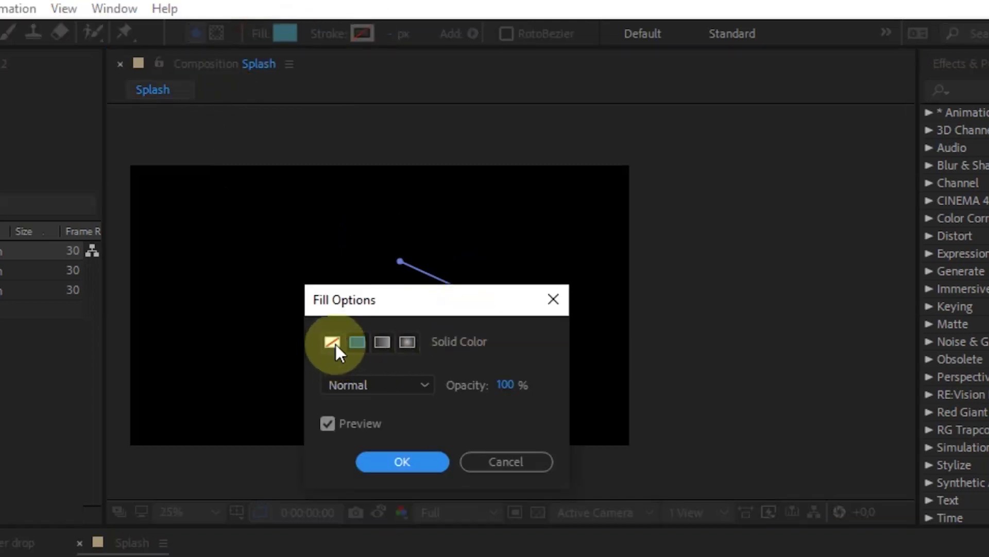
Give the curved shape no fill and a solid-colour stroke
left_click(332, 342)
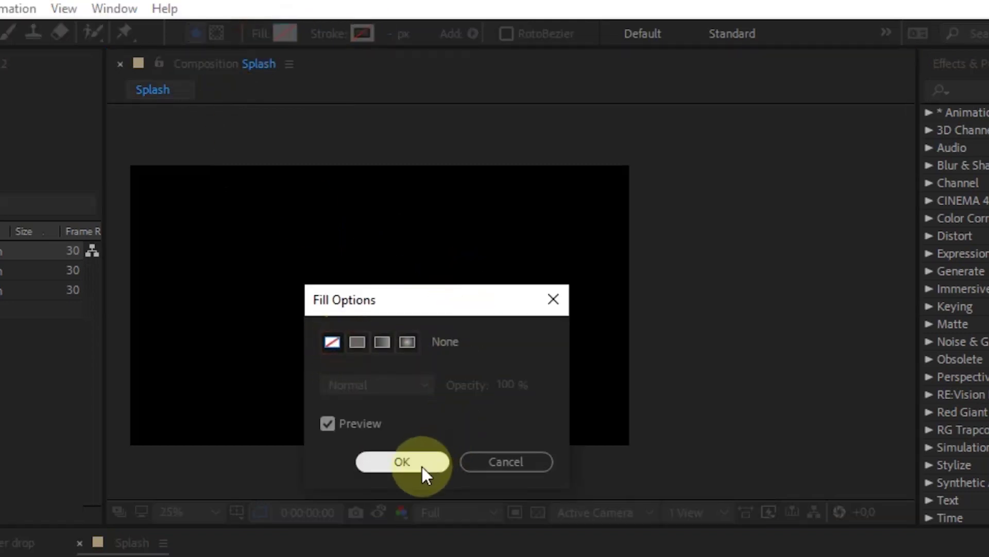
left_click(402, 461)
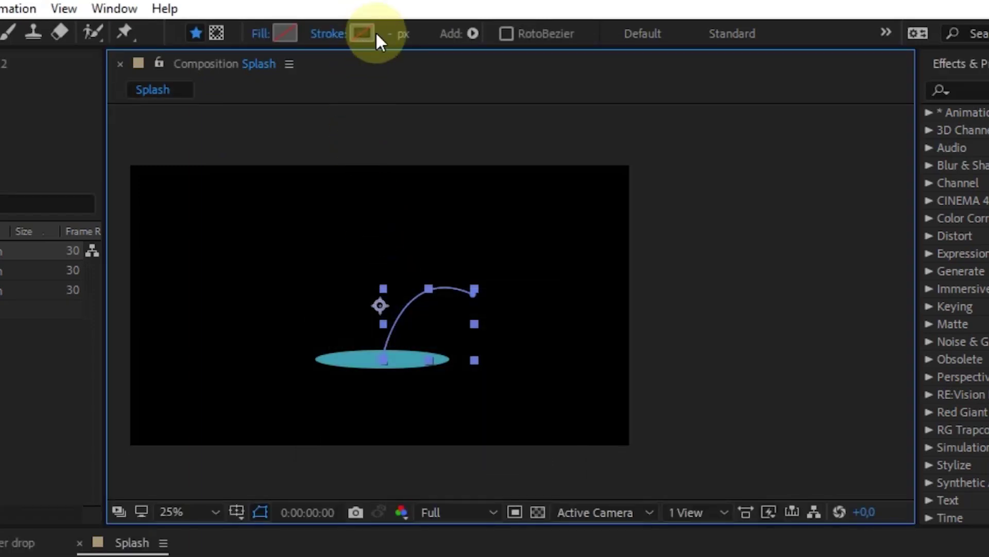
left_click(330, 34)
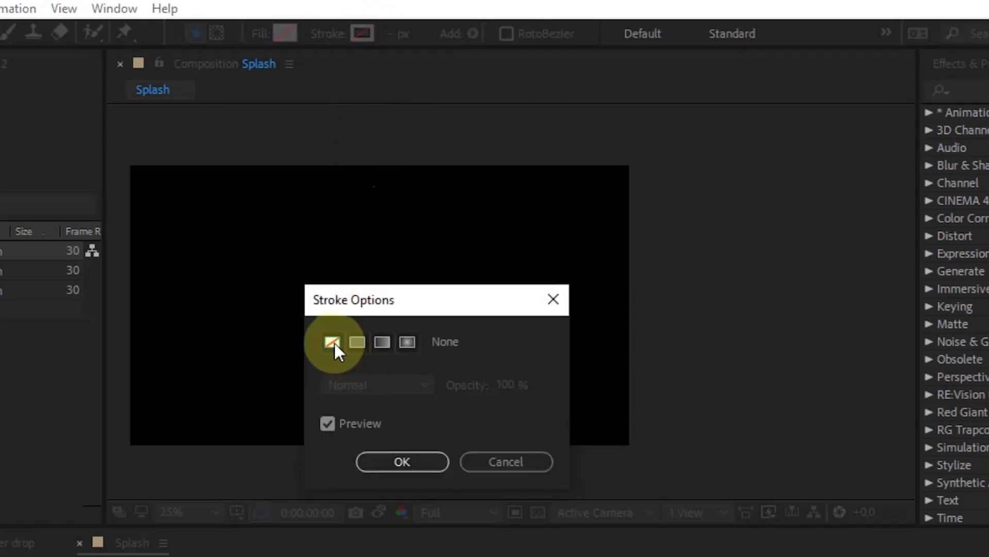
left_click(359, 341)
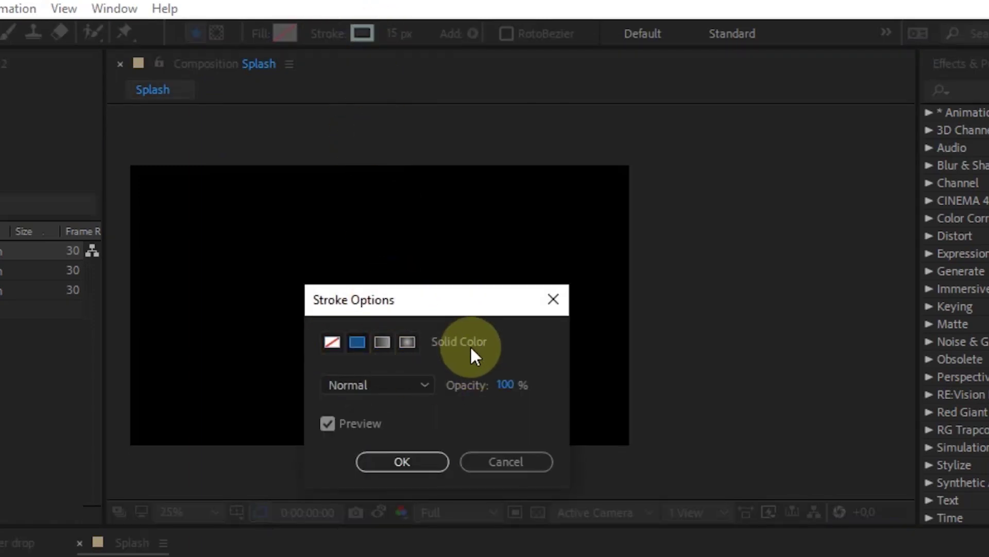
left_click(418, 462)
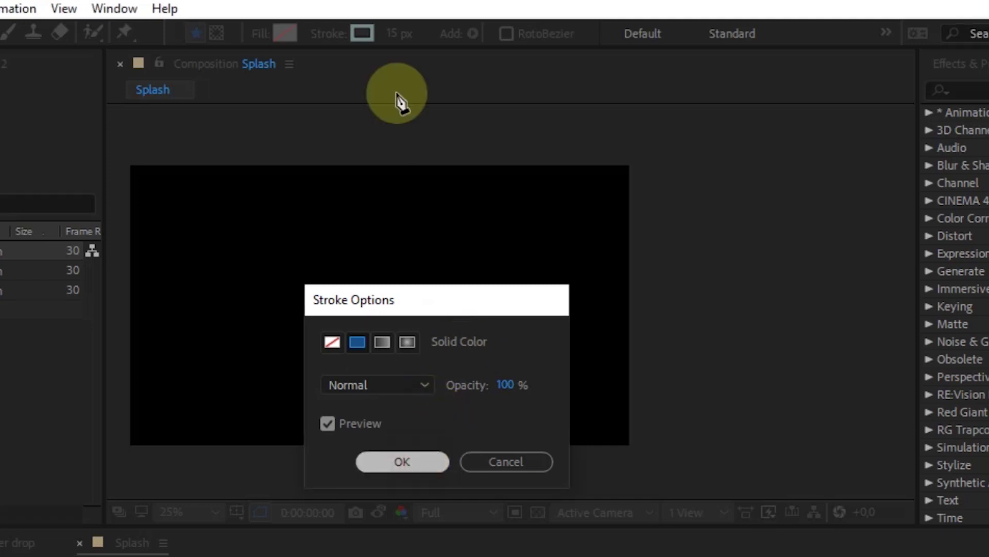
scroll(480, 331, "up", 3)
scroll(479, 332, "down", 2)
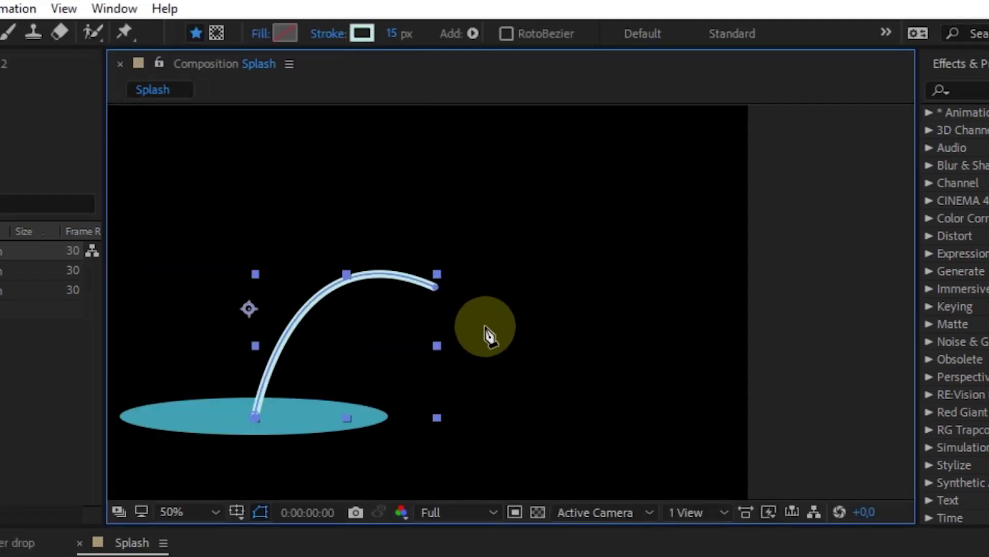
Set the arc's stroke colour to a pale teal
left_click_drag(370, 241, 448, 275)
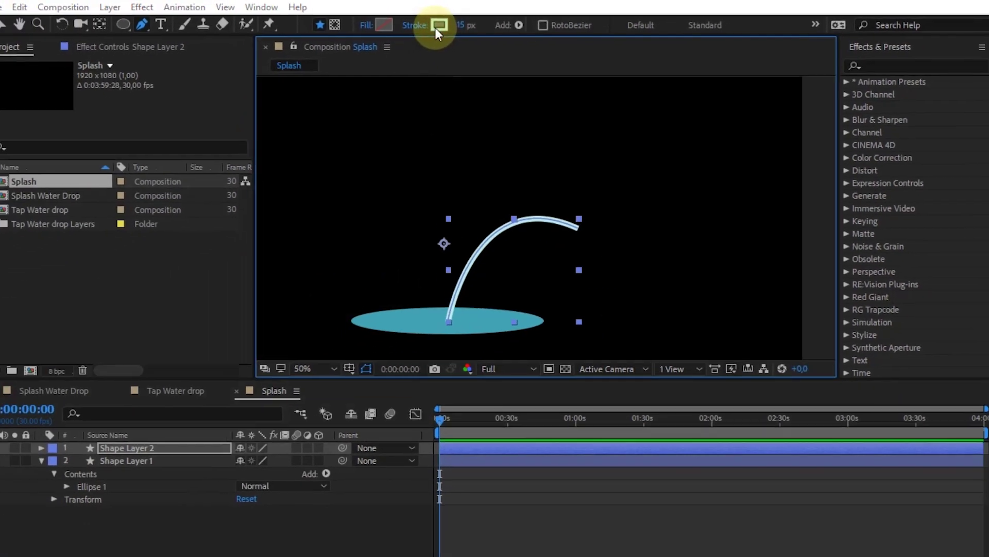
left_click(412, 28)
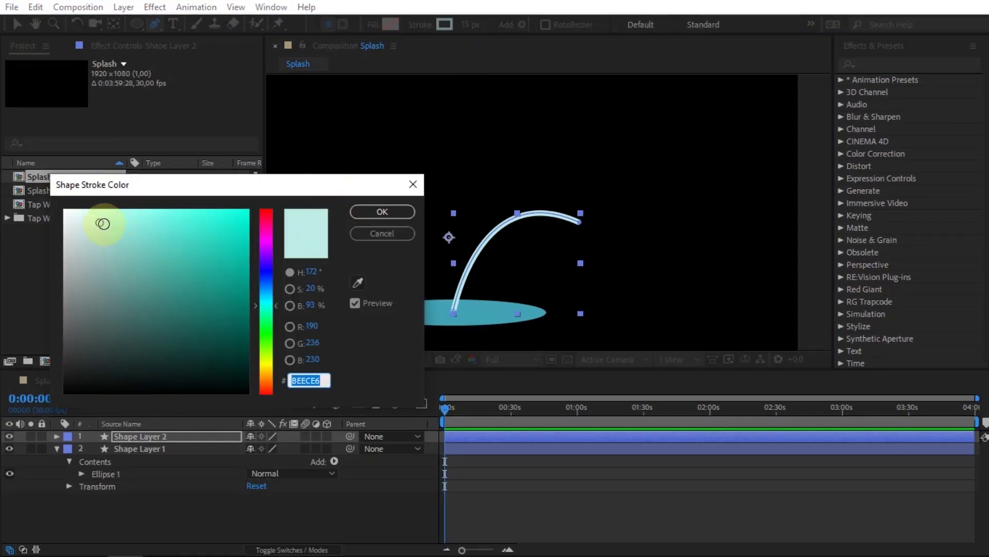
left_click_drag(103, 224, 108, 241)
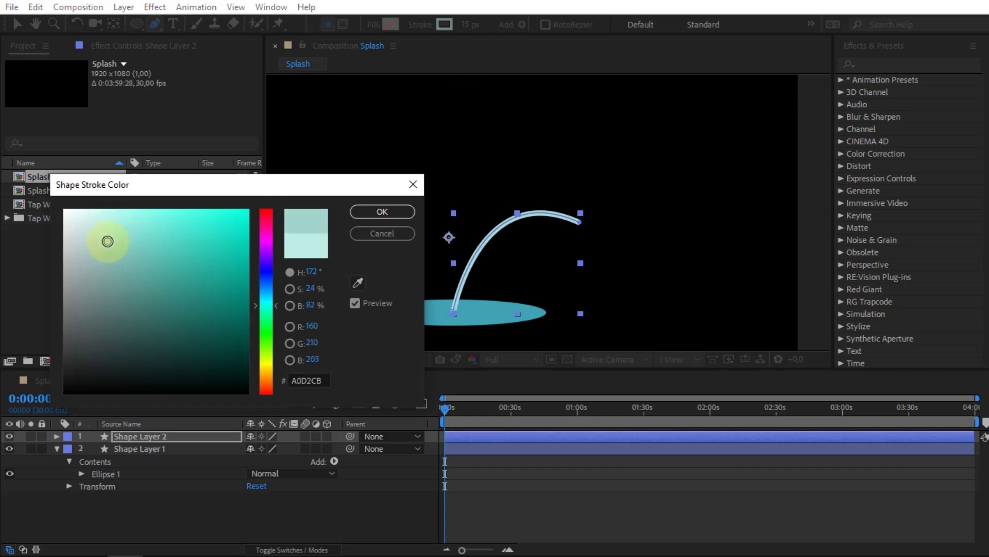
left_click(380, 211)
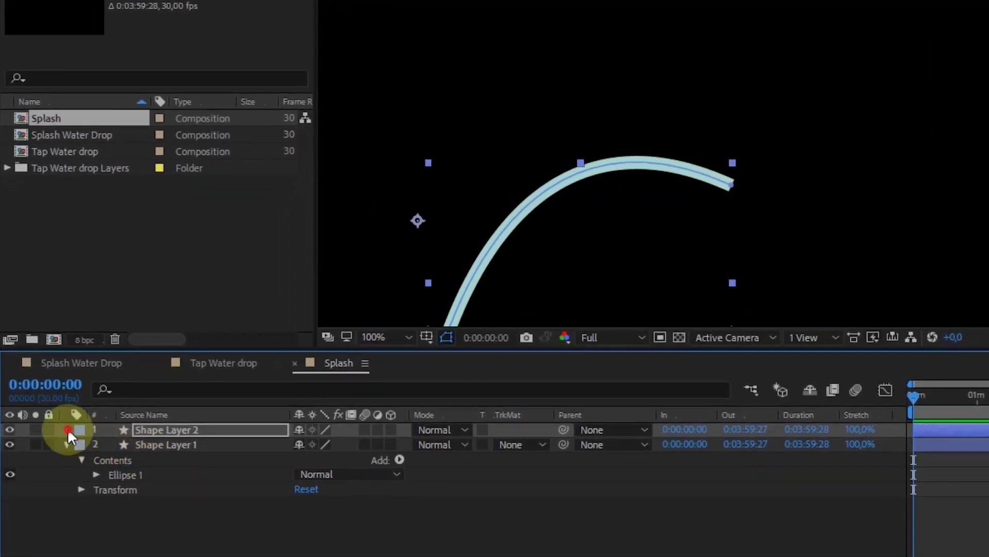
Set Shape Layer 2's Stroke 1 Line Cap to Round Cap for rounded arc ends
left_click(68, 431)
left_click(82, 445)
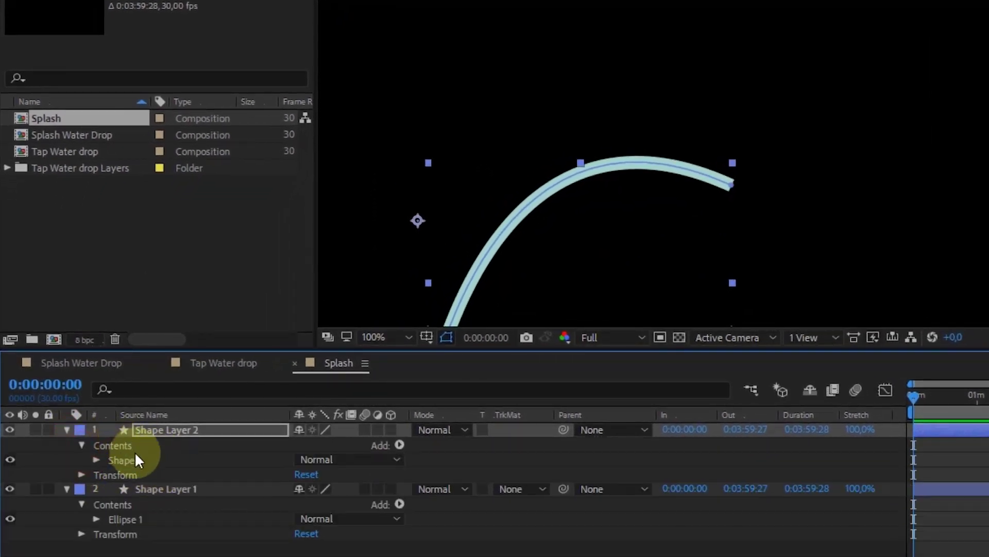
left_click(96, 460)
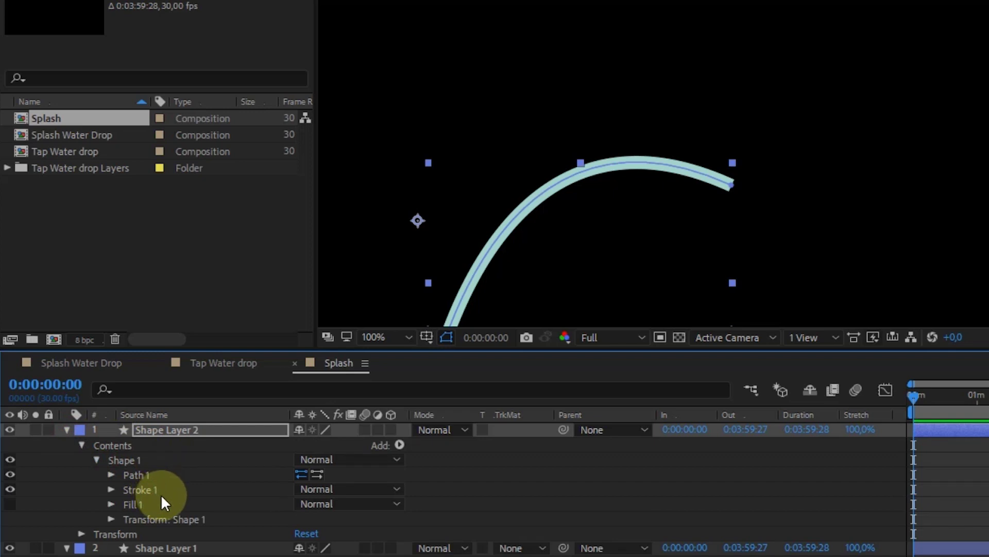
left_click(112, 475)
left_click(112, 474)
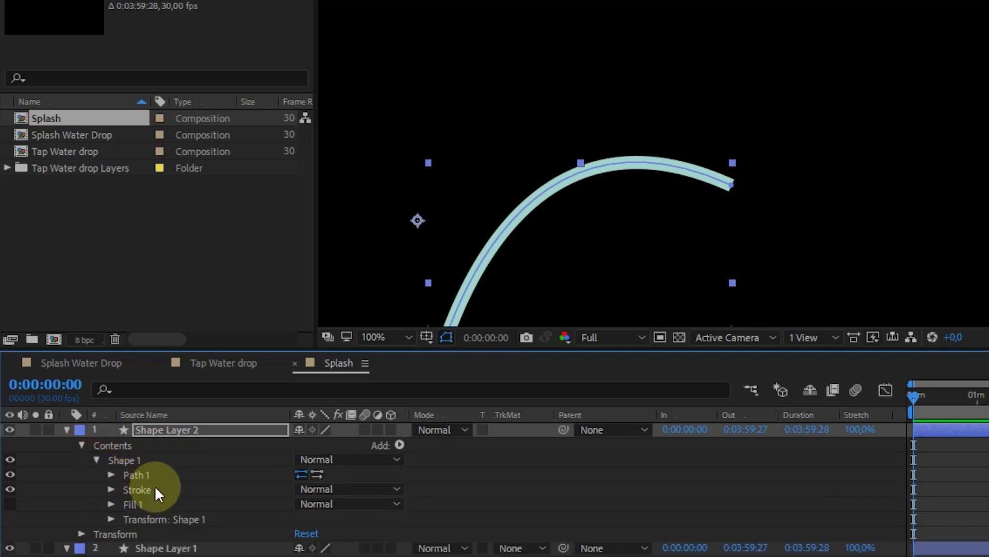
left_click(112, 489)
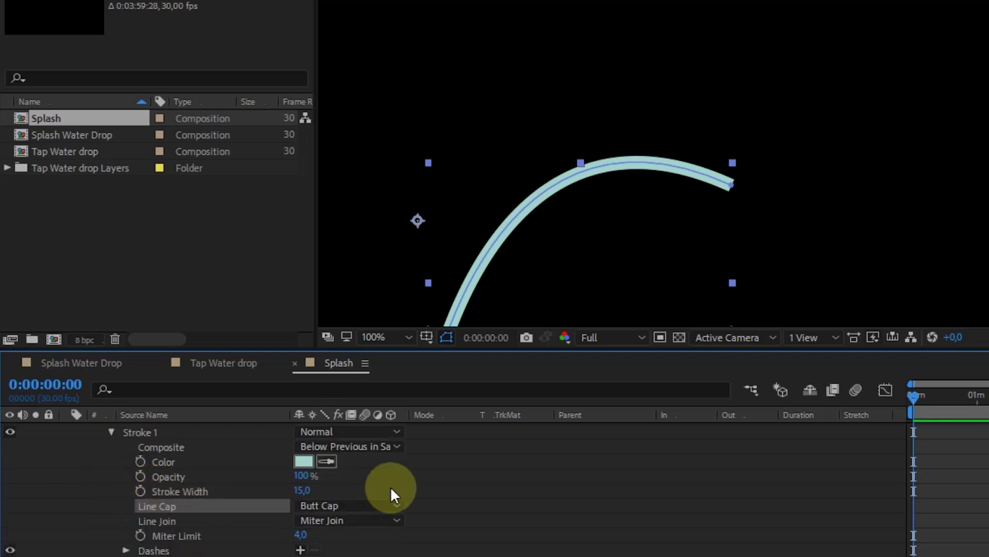
left_click(321, 505)
left_click(347, 469)
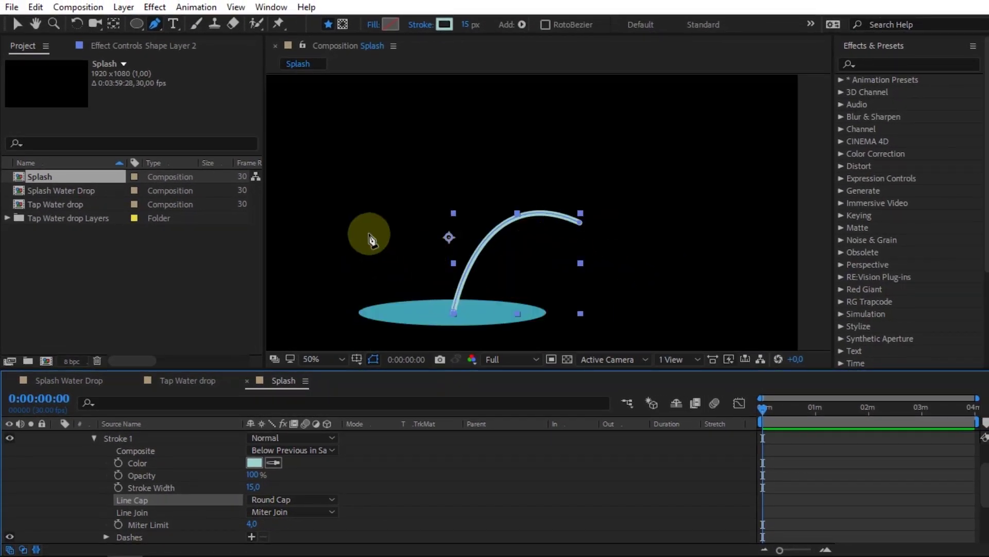
scroll(109, 464, "up", 3)
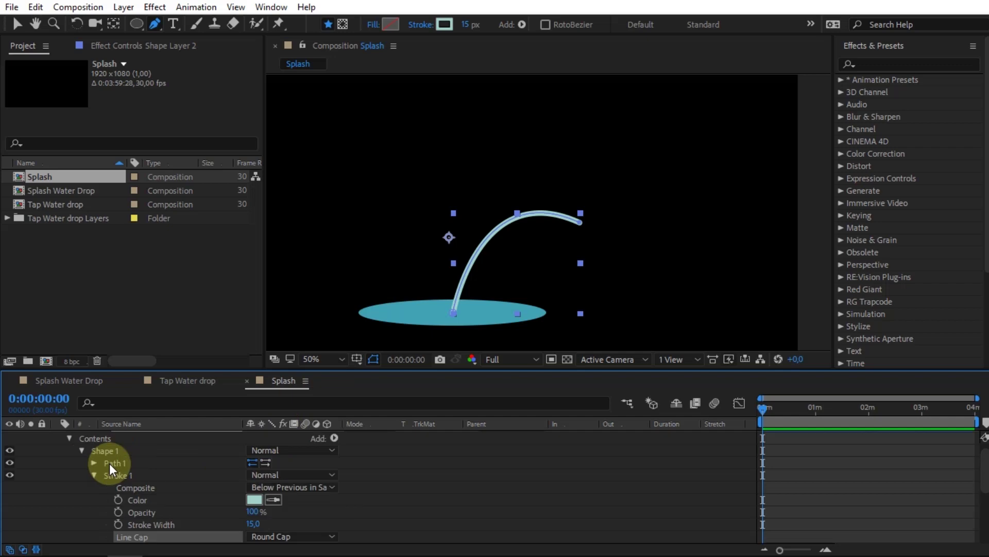
Rename Shape Layer 2 to droplet
left_click(69, 438)
left_click(57, 449)
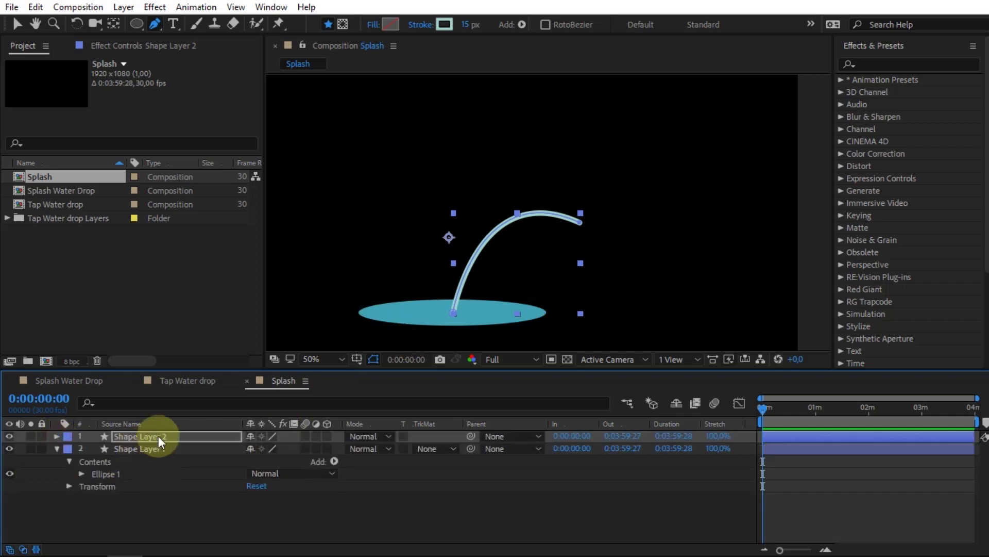
right_click(146, 438)
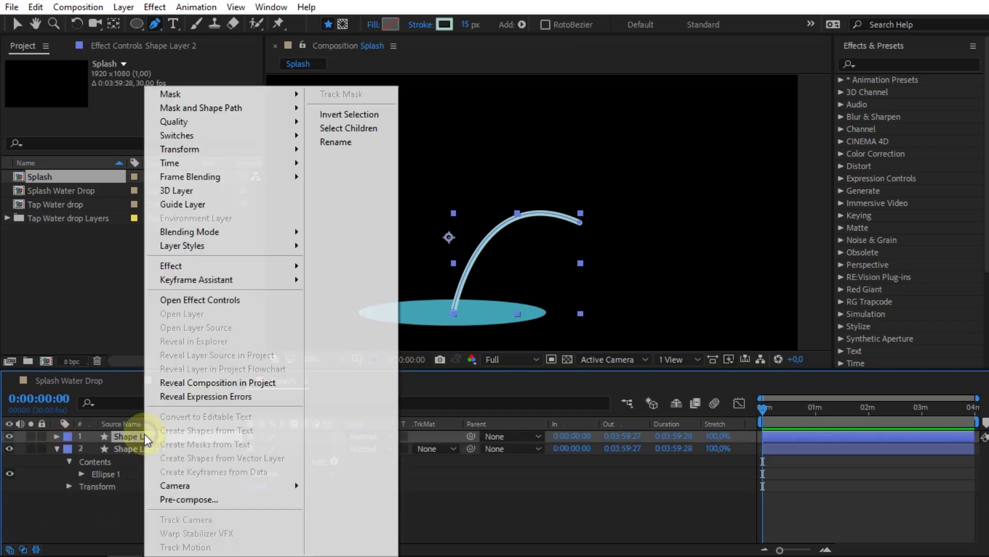
left_click(336, 142)
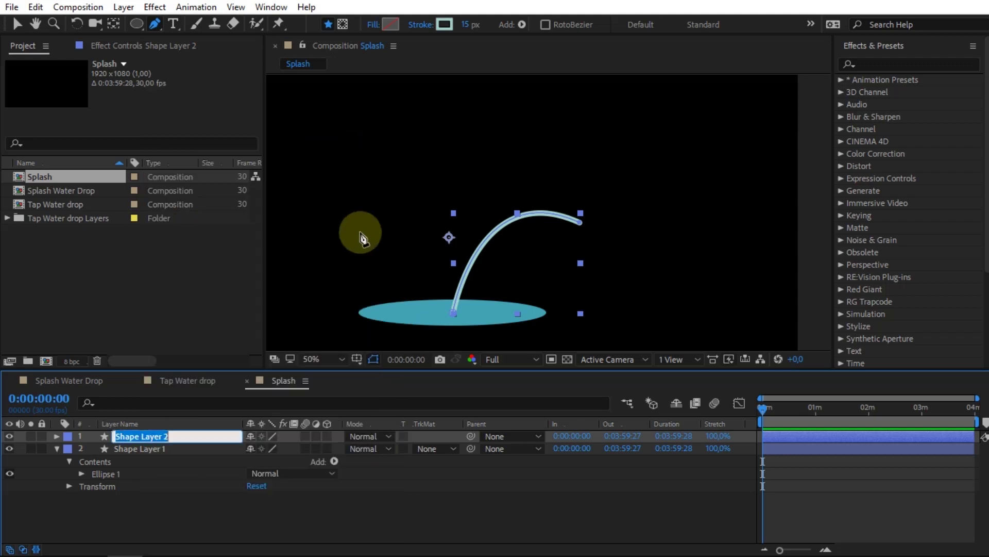
type("droplet")
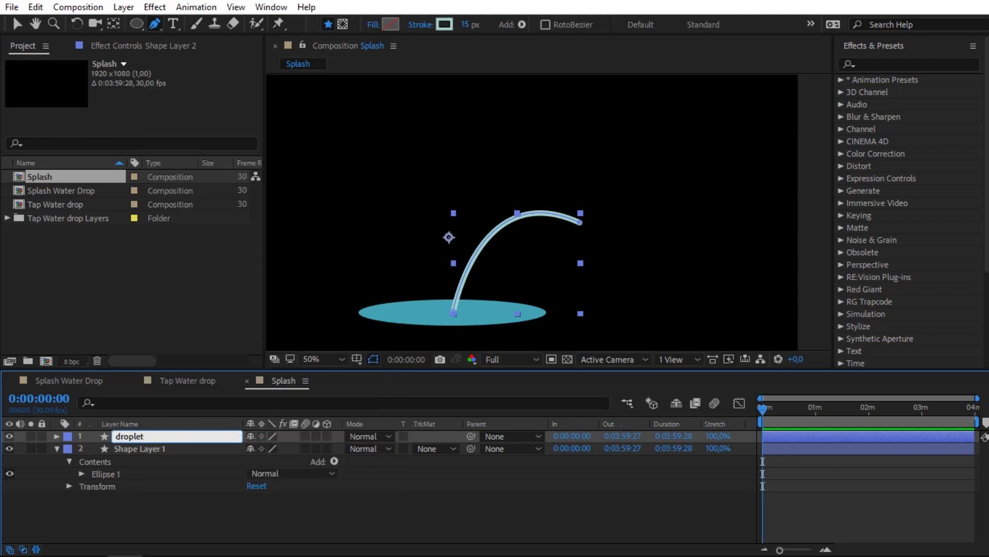
left_click(136, 433)
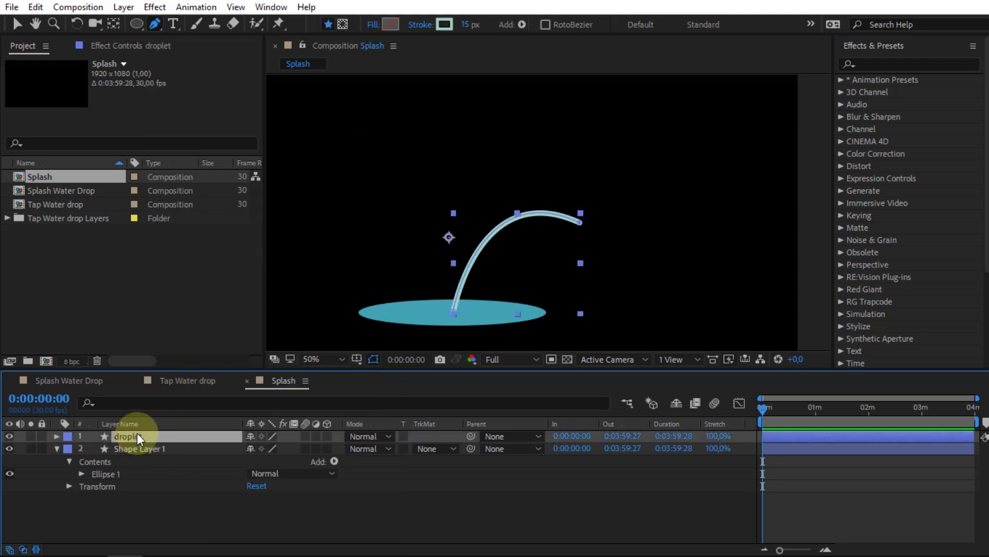
Expand the droplet layer and bring up its Add shape-operations list
left_click(57, 436)
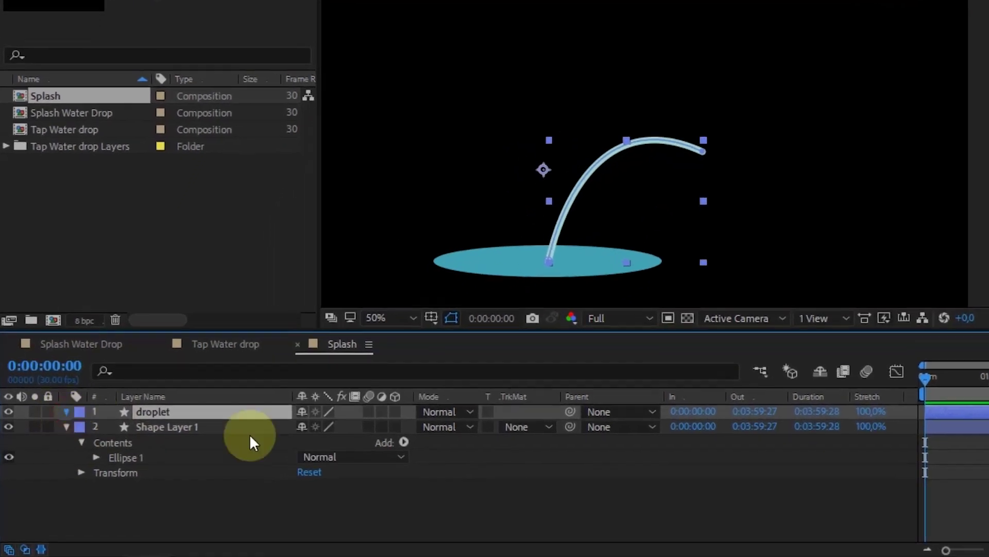
left_click(408, 427)
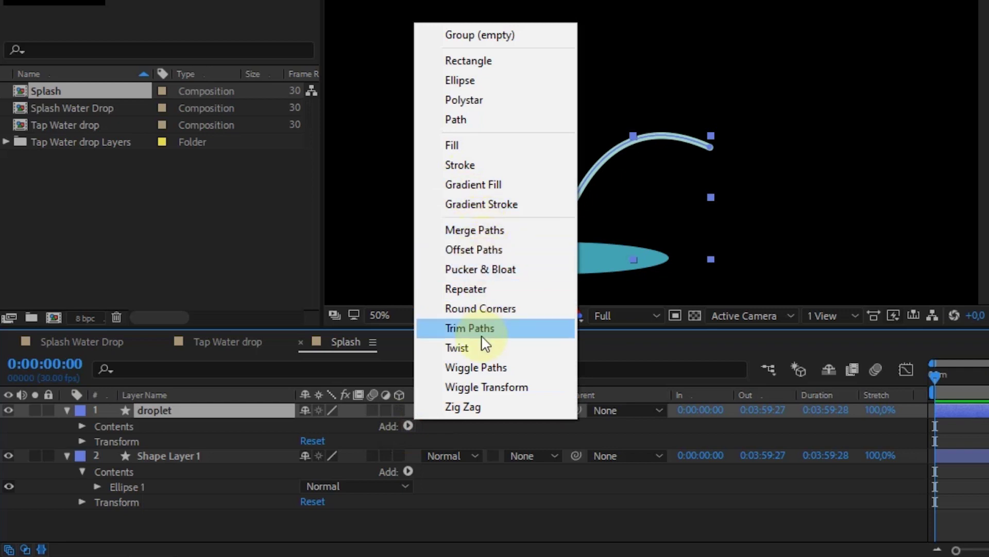
Add Trim Paths to the droplet with End at 0%, and hide the extra timeline columns
left_click(471, 328)
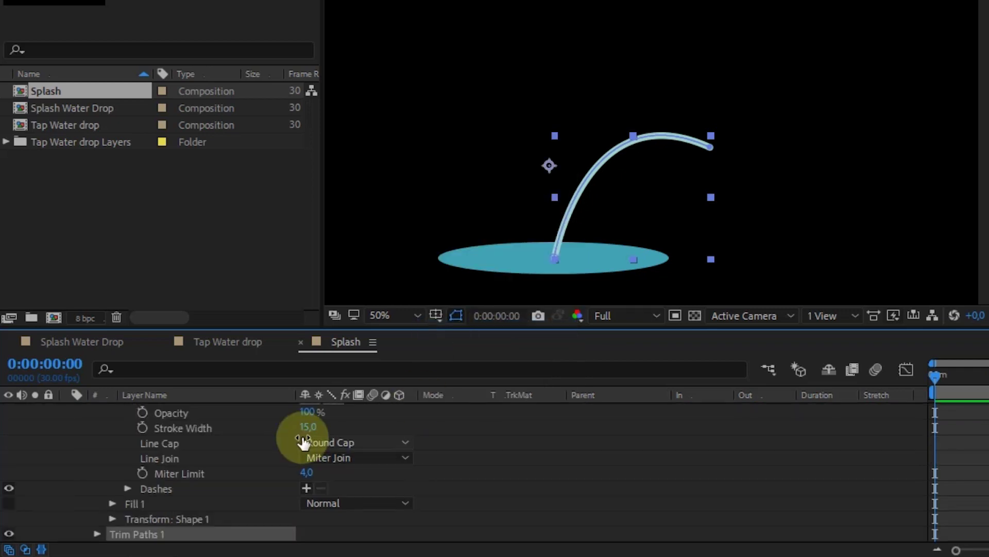
scroll(167, 449, "up", 3)
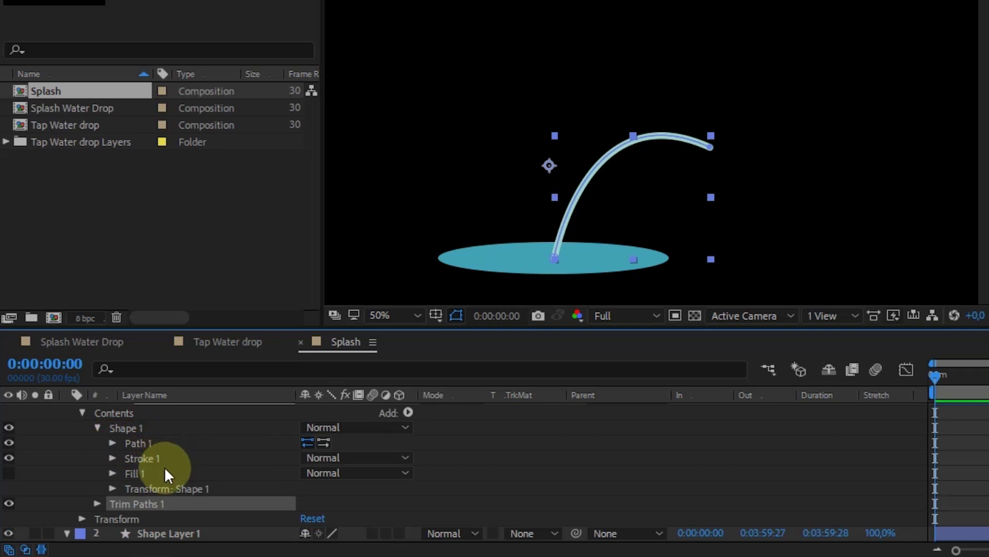
scroll(243, 460, "down", 3)
left_click(99, 457)
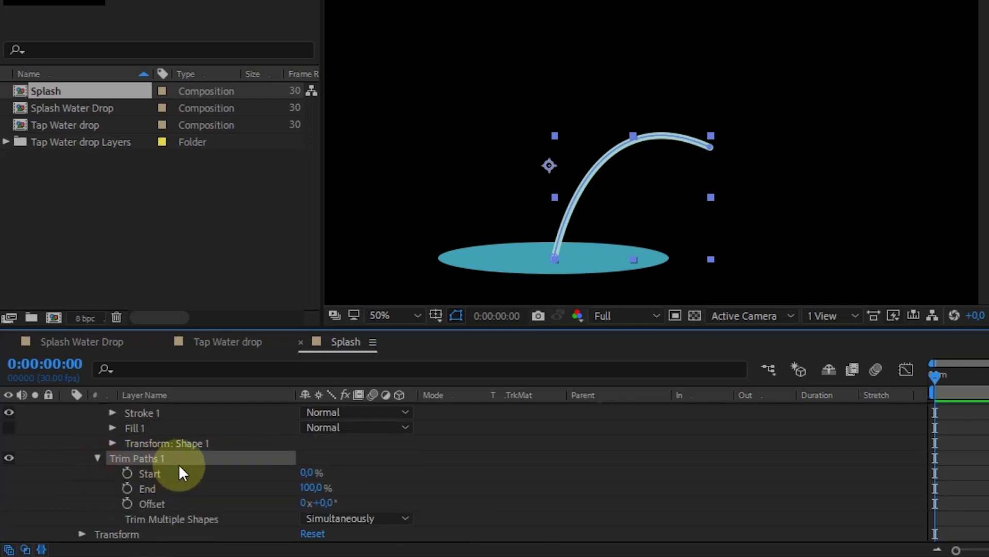
scroll(185, 464, "down", 3)
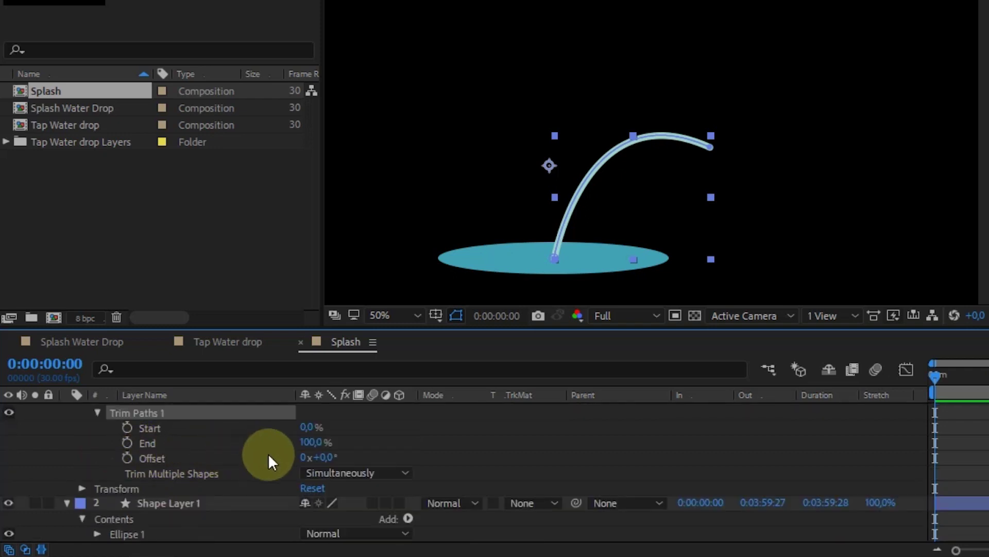
left_click_drag(308, 440, 216, 443)
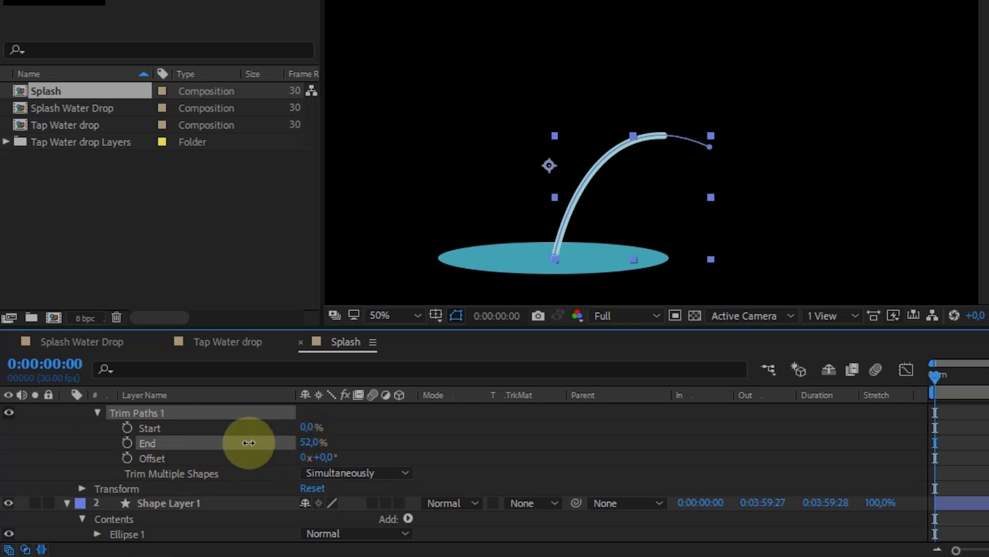
left_click(26, 549)
left_click(42, 548)
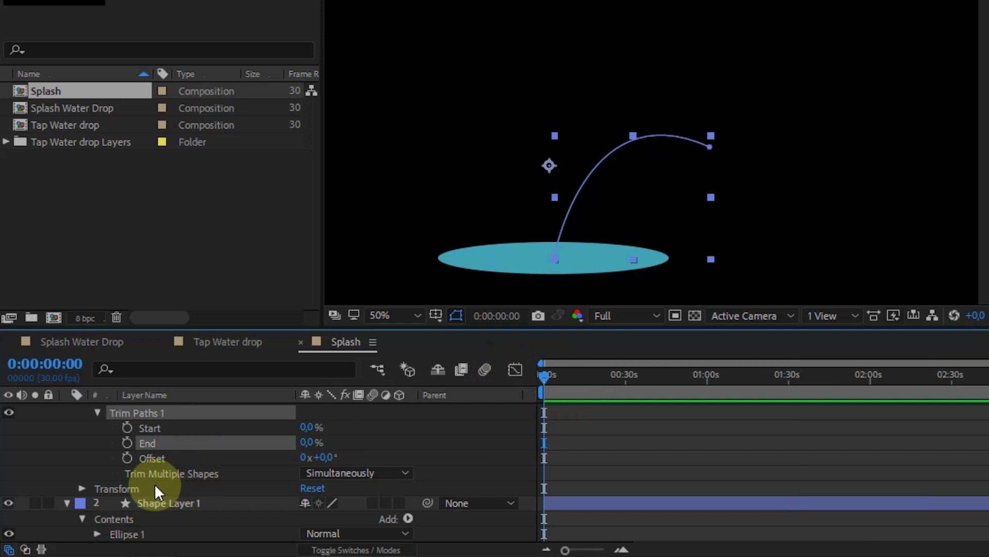
Keyframe trim Start, End and Offset at frame 0, with End at 39% on frame 5
left_click(128, 457)
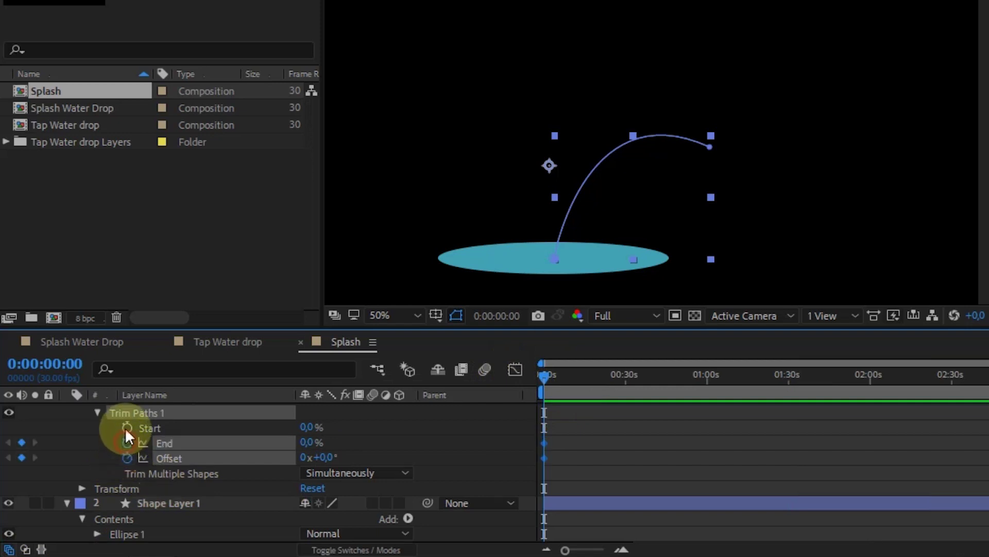
left_click(127, 428)
key("equal")
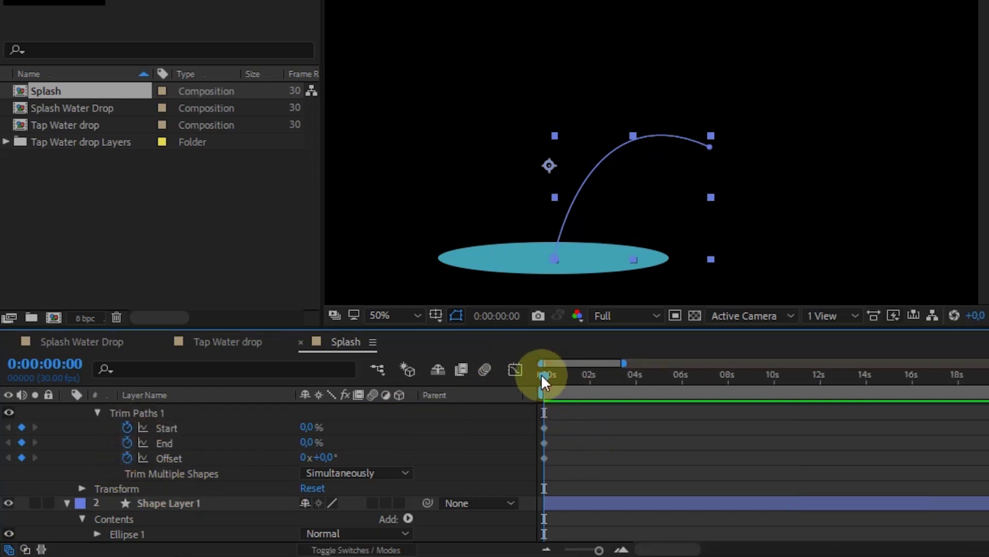
key("Page_Down")
key("Page_Down")
key("Page_Down")
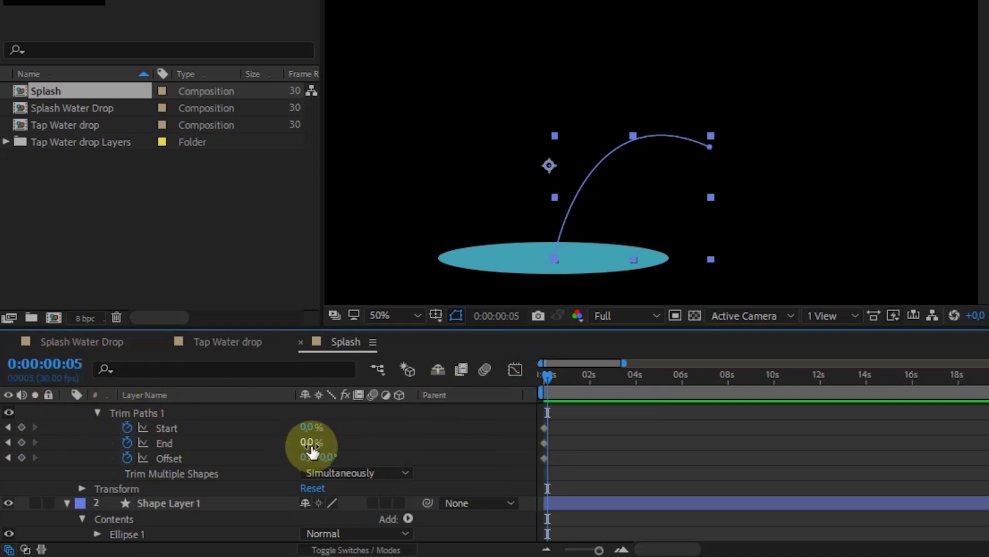
left_click_drag(312, 443, 341, 438)
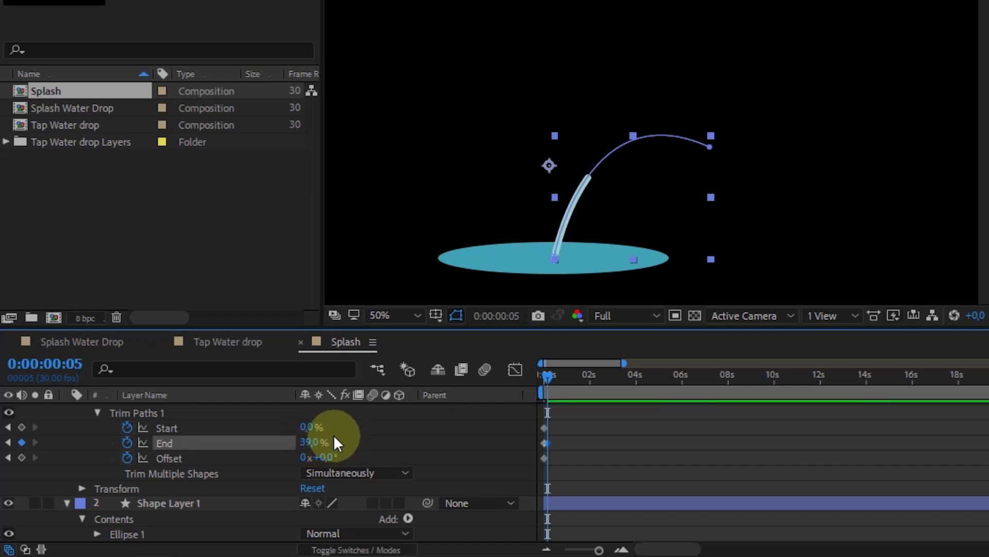
left_click_drag(599, 550, 601, 549)
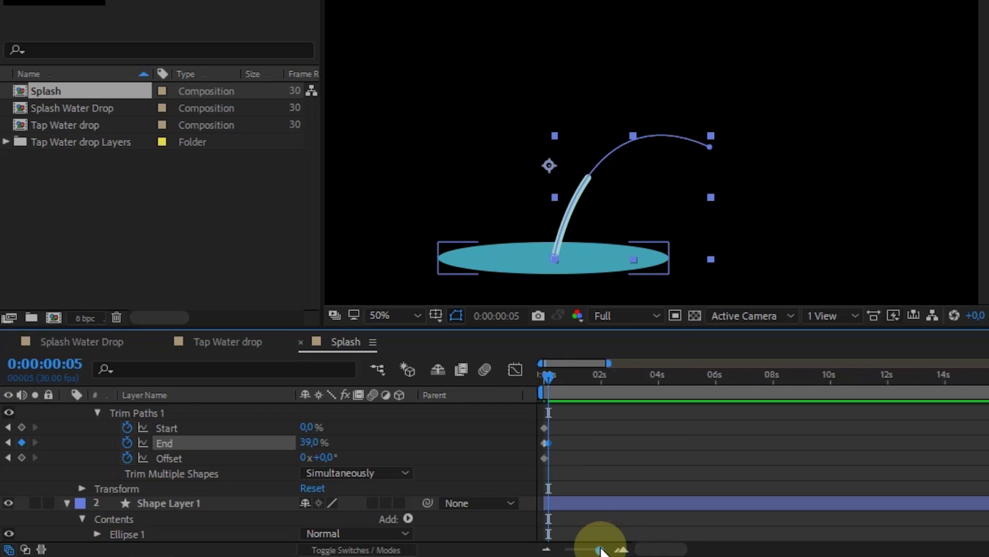
At frame 9 set Offset 222° and Start 39% with an End keyframe, then select the keyframes
left_click(21, 428)
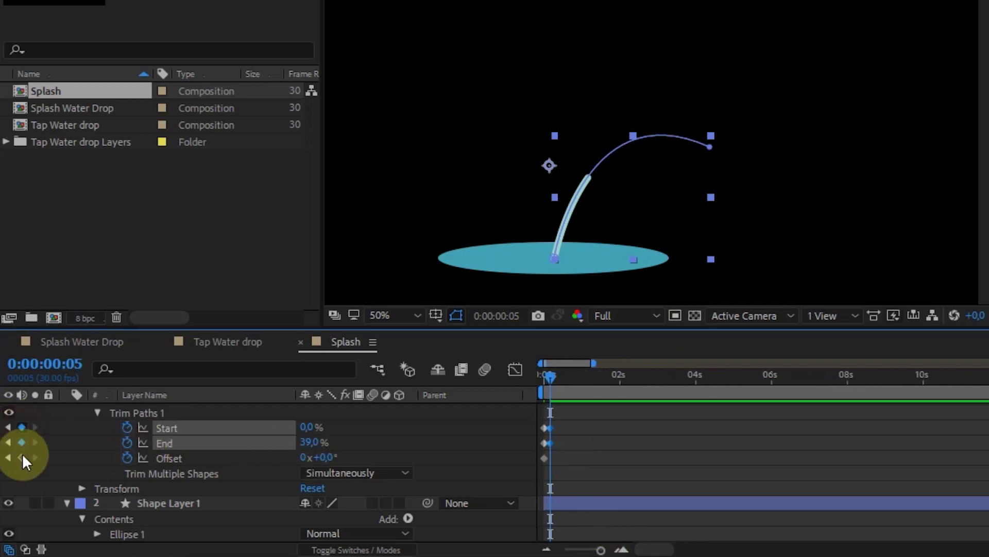
left_click(22, 458)
left_click_drag(325, 457, 507, 441)
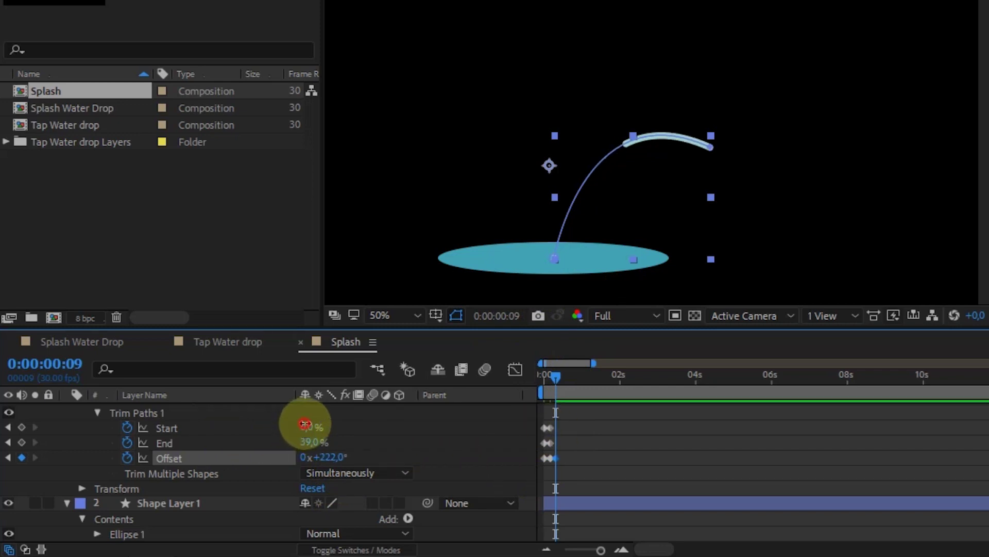
left_click_drag(306, 425, 339, 424)
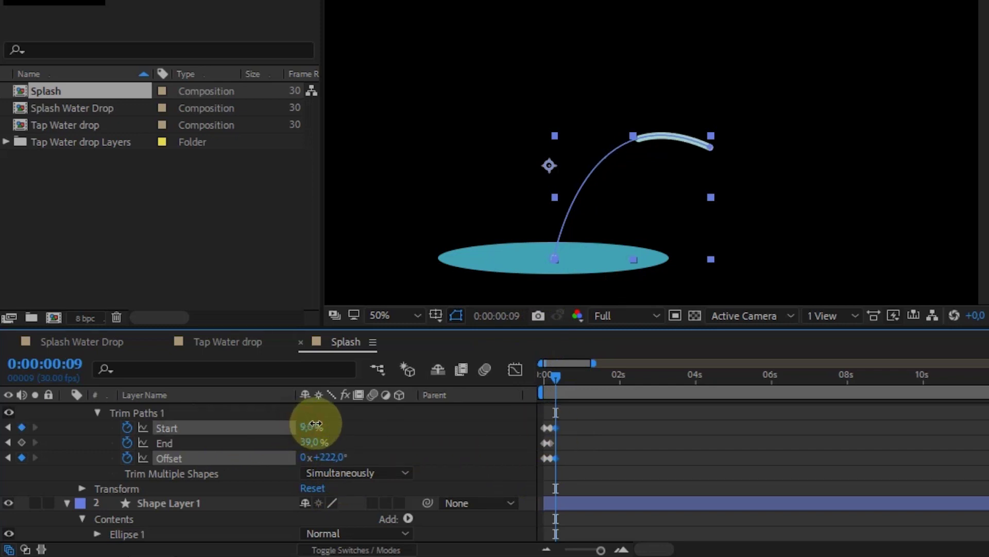
left_click(22, 442)
left_click_drag(576, 468, 535, 420)
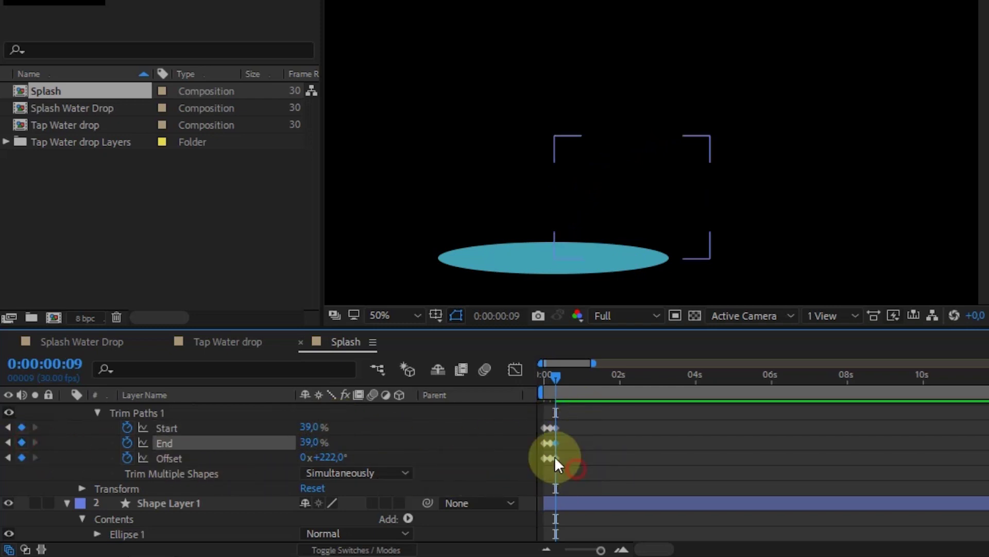
Apply Easy Ease to the selected trim keyframes and scrub back to preview the droplet
right_click(545, 428)
mouse_move(621, 415)
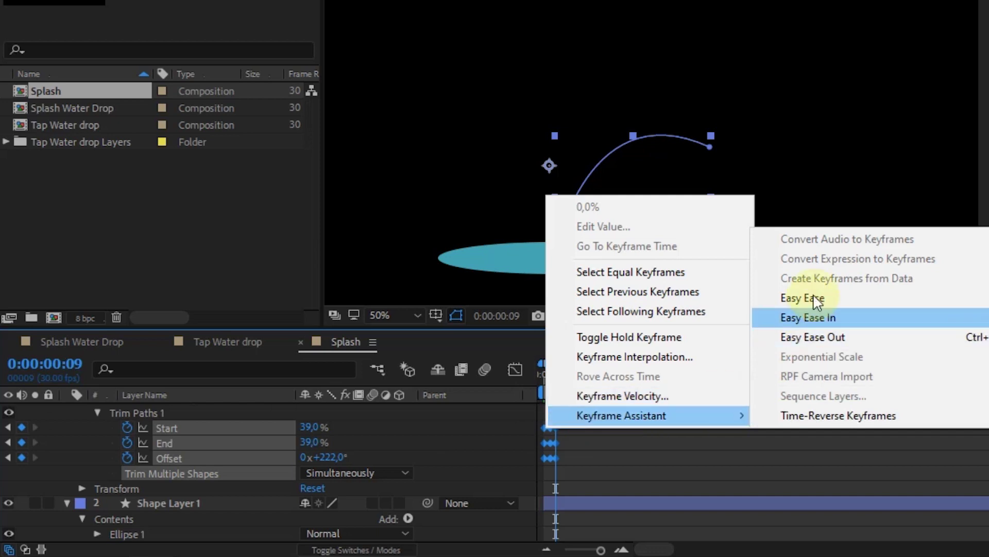
left_click(804, 298)
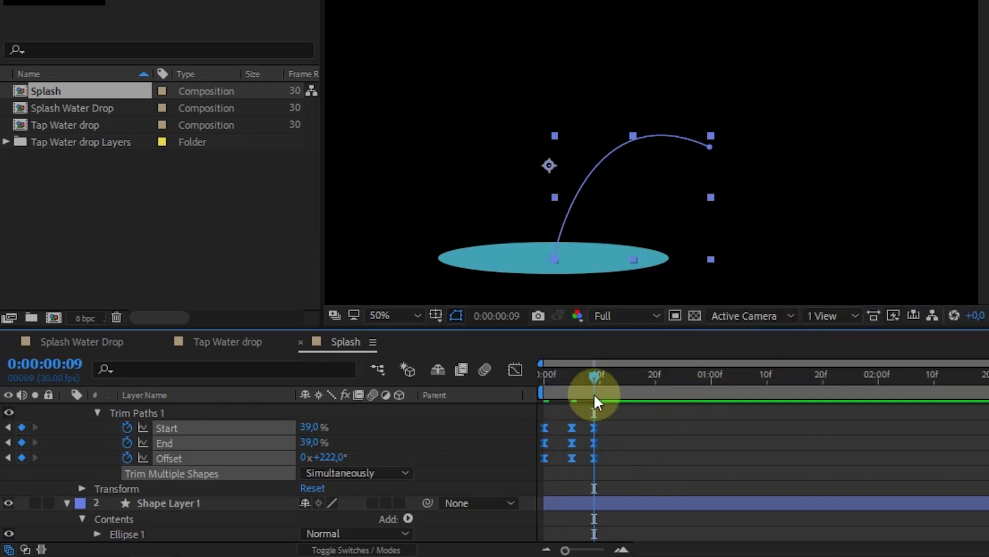
mouse_move(594, 377)
left_mouse_down()
mouse_move(541, 377)
mouse_move(599, 390)
left_mouse_up()
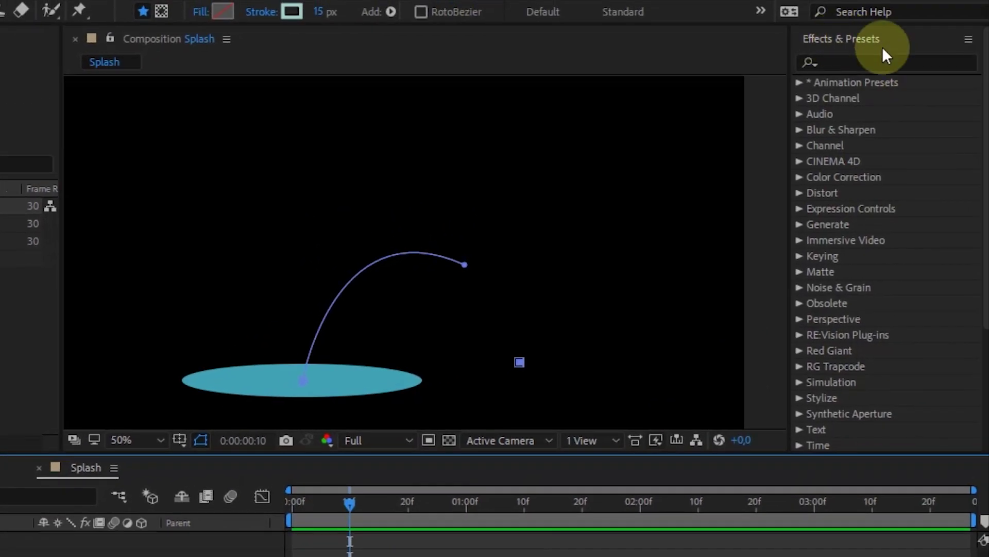
Apply the Roughen Edges effect to the droplet layer
left_click(867, 60)
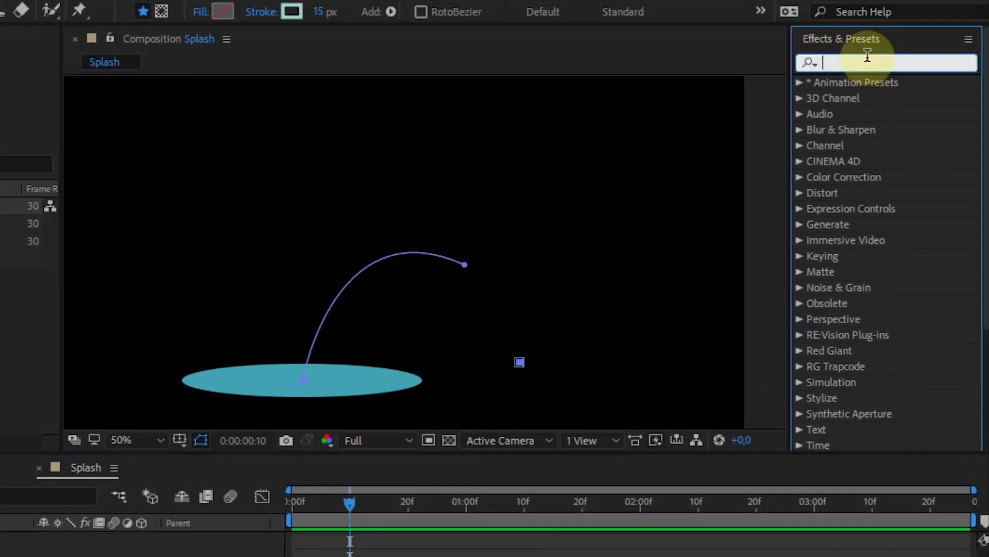
type("roughen")
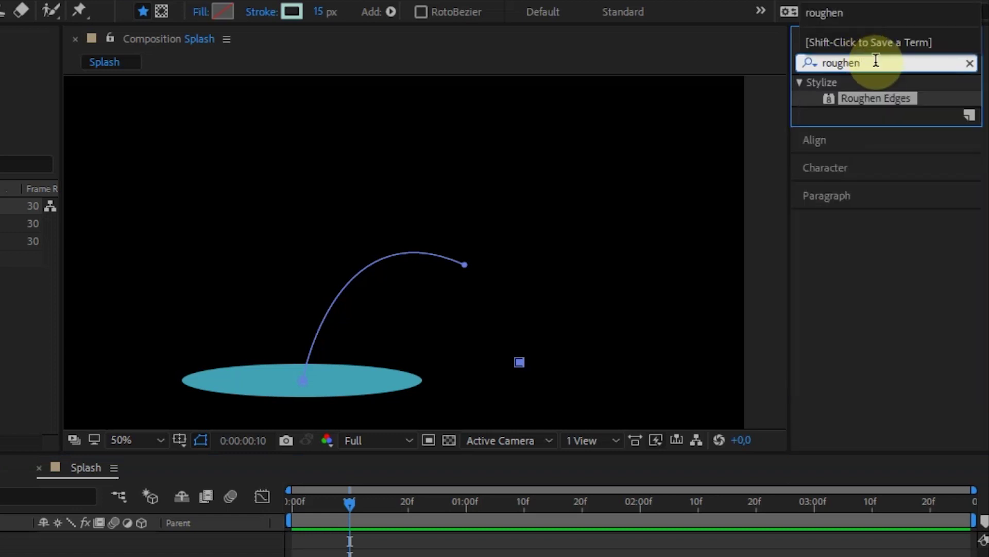
mouse_move(876, 98)
left_mouse_down()
mouse_move(30, 485)
mouse_move(130, 437)
left_mouse_up()
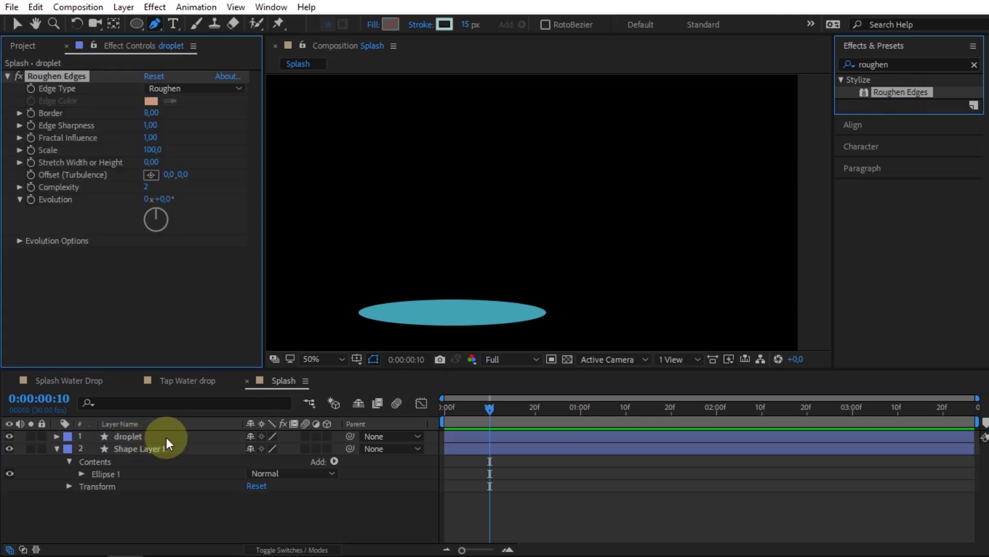
left_click(153, 437)
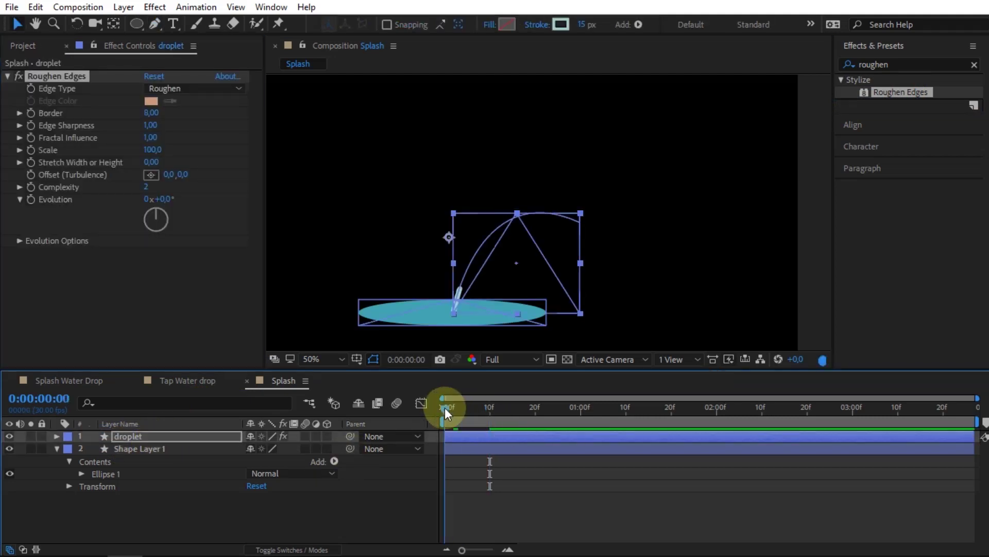
left_click_drag(444, 407, 458, 407)
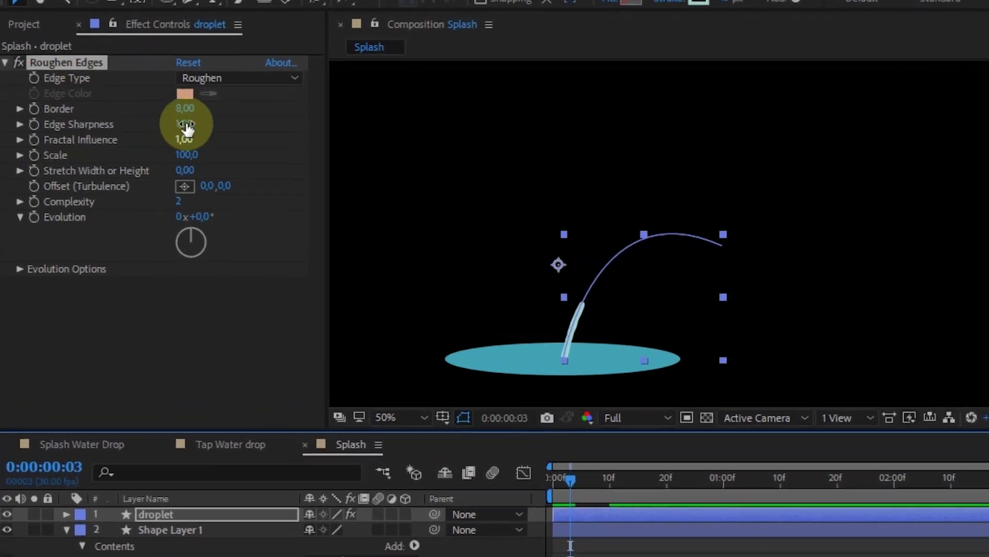
Set the Roughen Edges Border to 10 and return to the first frame
left_click(184, 109)
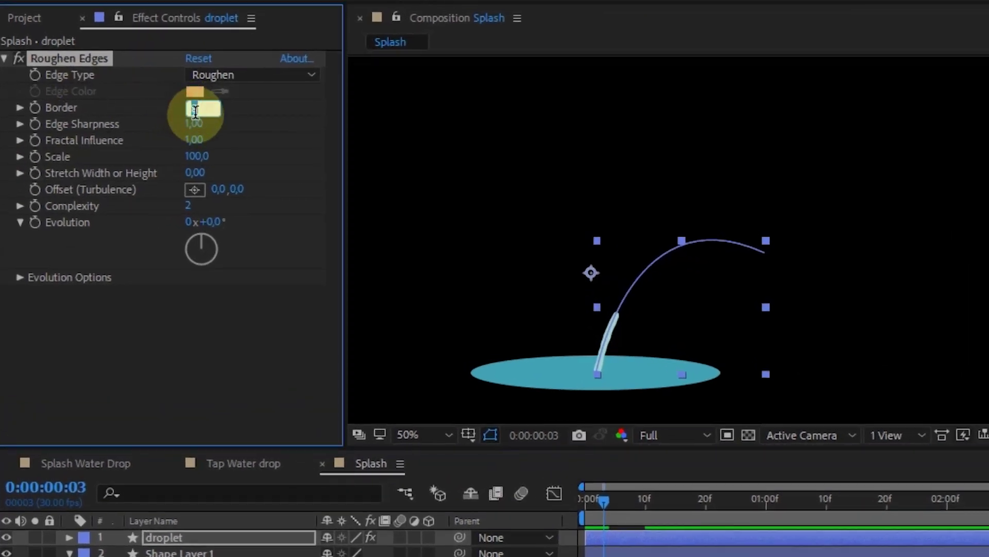
type("10")
key("Return")
left_click(373, 370)
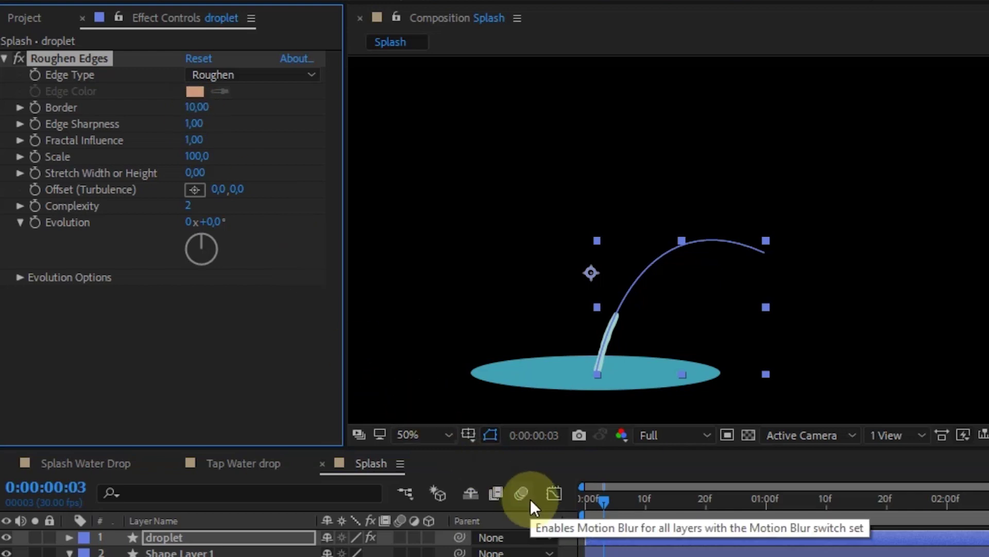
left_click(589, 507)
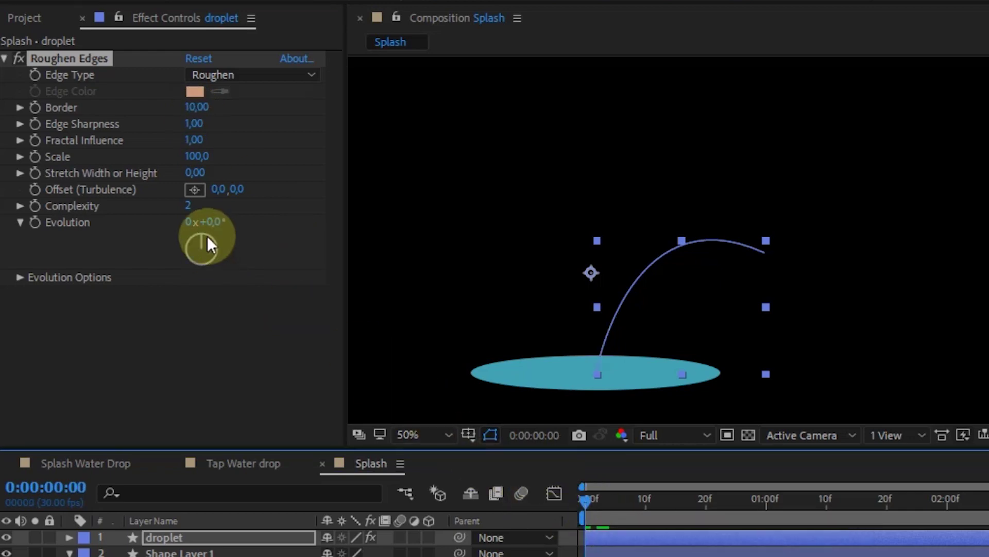
Enter Evolution 500 (1x+140°), then drag the droplet's anchor point onto the puddle centre at frame 7
left_click(211, 222)
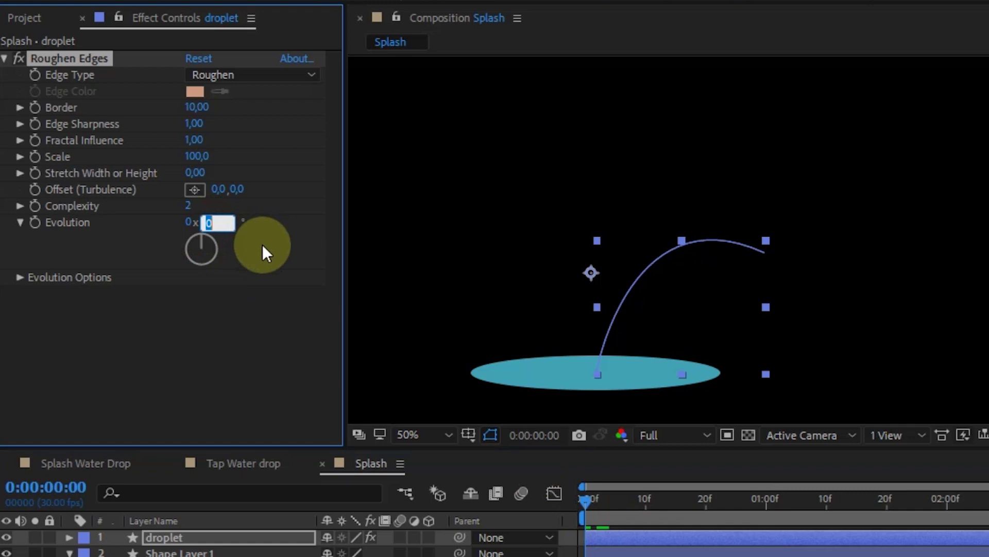
type("500")
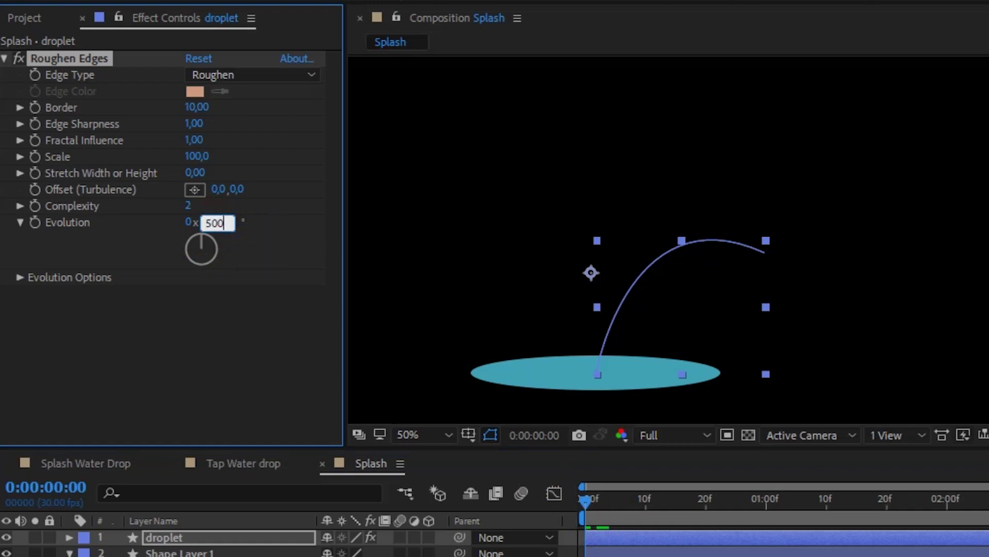
left_click(589, 520)
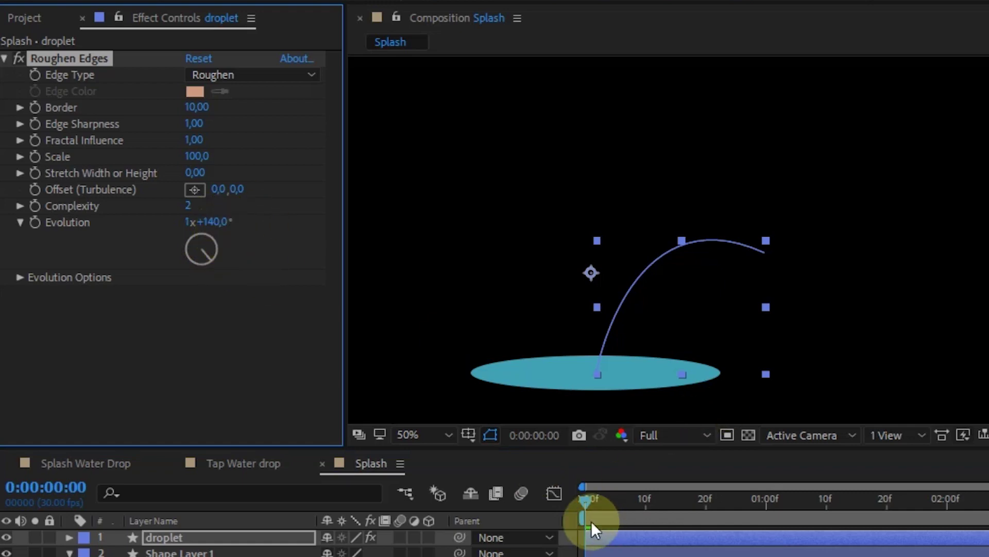
left_click_drag(590, 499, 628, 498)
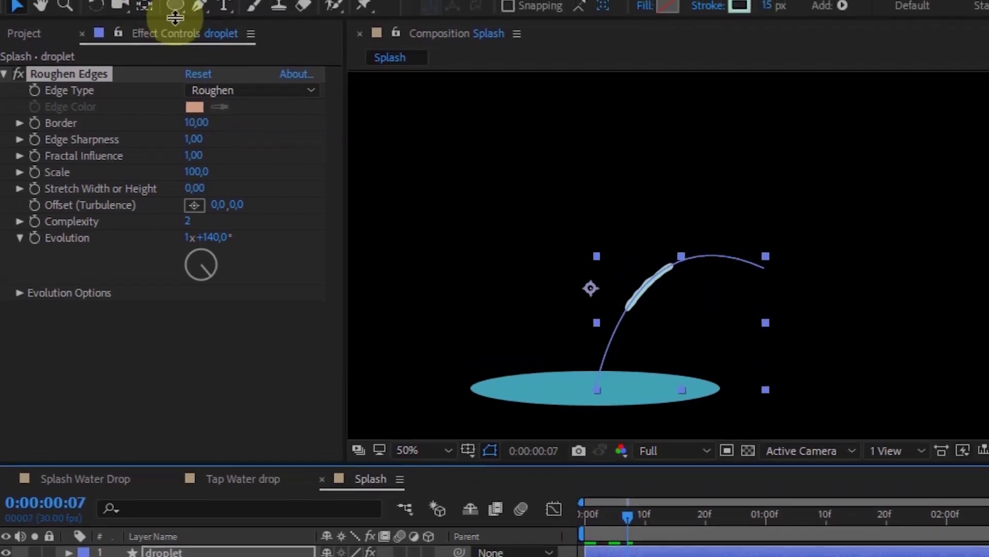
left_click_drag(590, 294, 601, 396)
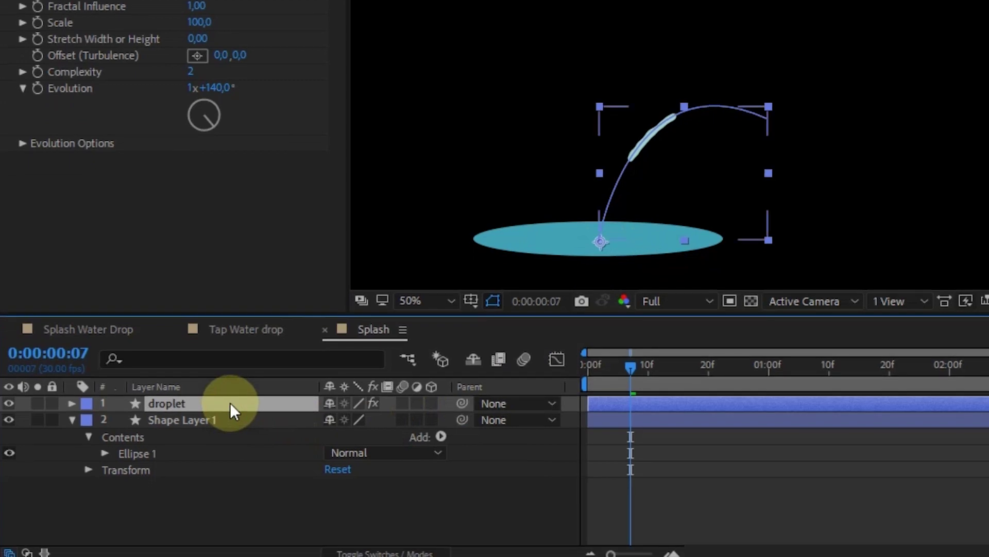
Duplicate the droplet layer and flip droplet 2 horizontally so it arcs the opposite way
key("ctrl+d")
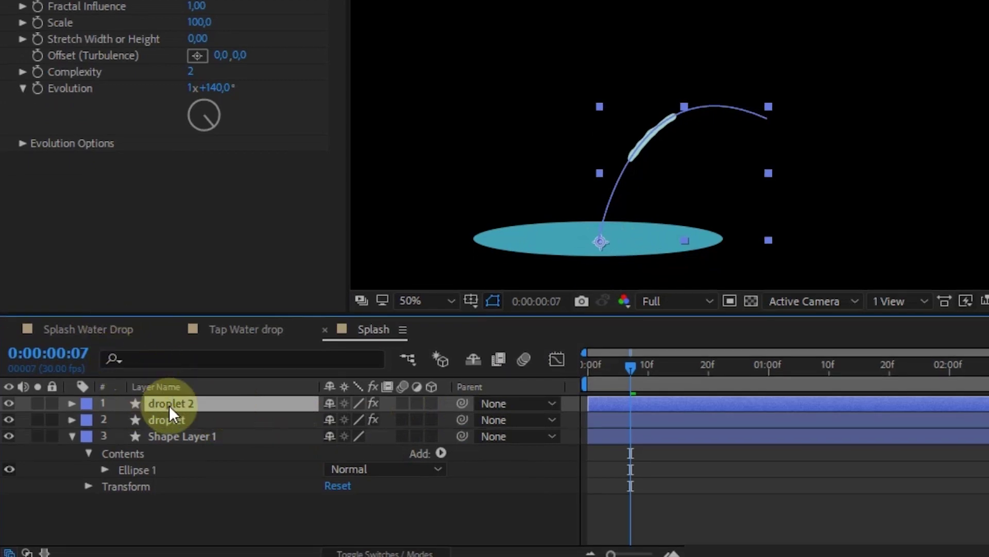
right_click(170, 405)
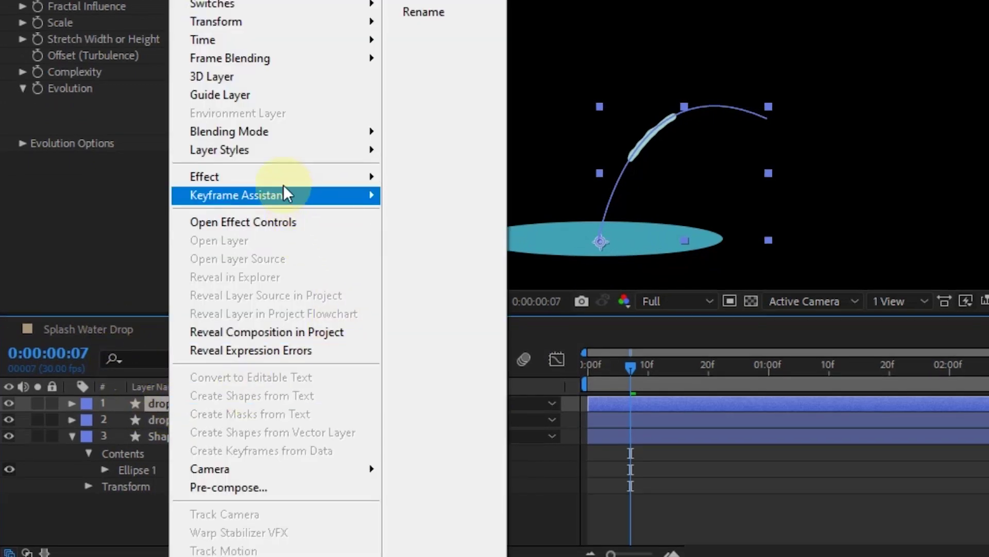
mouse_move(232, 21)
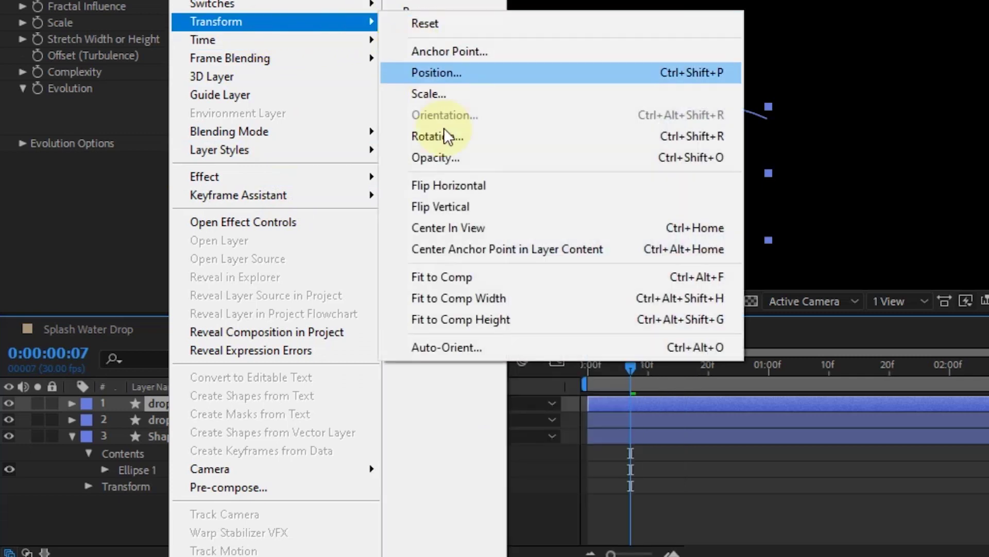
left_click(465, 184)
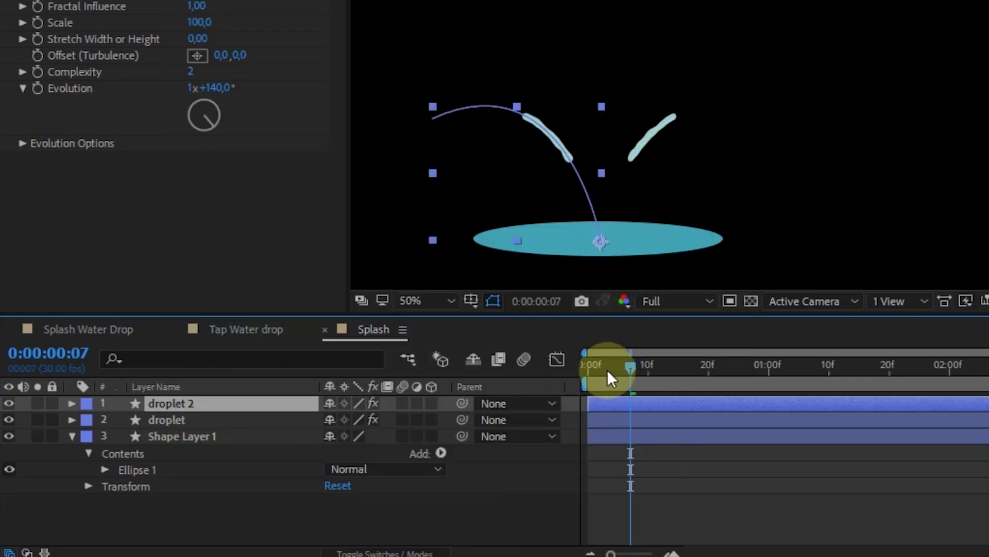
Reveal both droplets' keyframes and offset droplet 2's bar to start two frames later
key("Home")
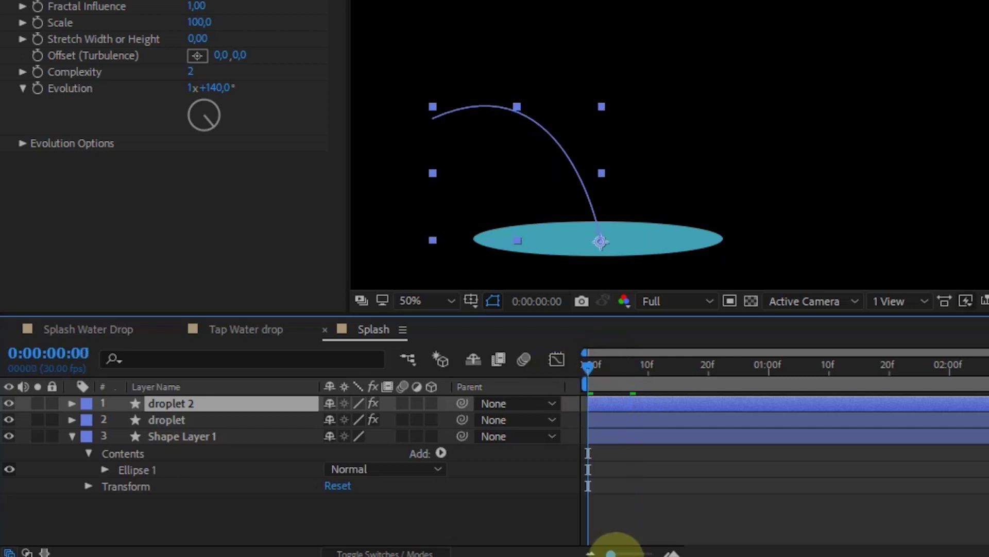
left_click_drag(611, 552, 646, 553)
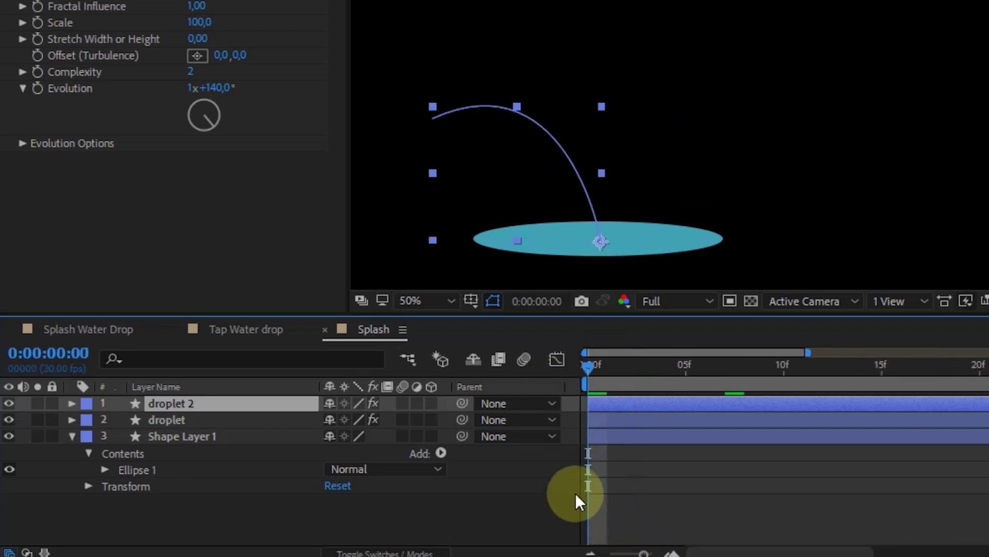
left_click(219, 419)
key("u")
left_click(208, 403)
key("u")
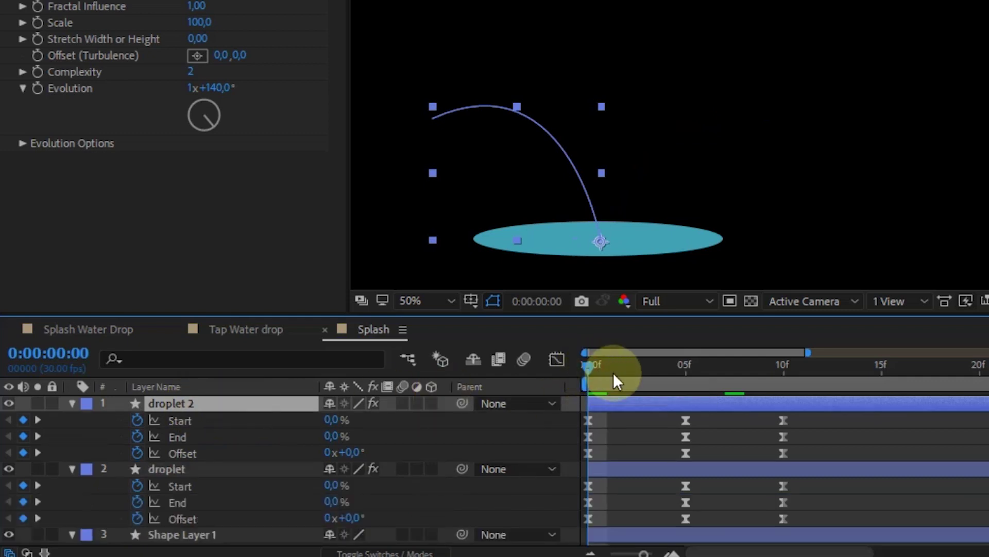
left_click_drag(586, 367, 609, 369)
key("Page_Down")
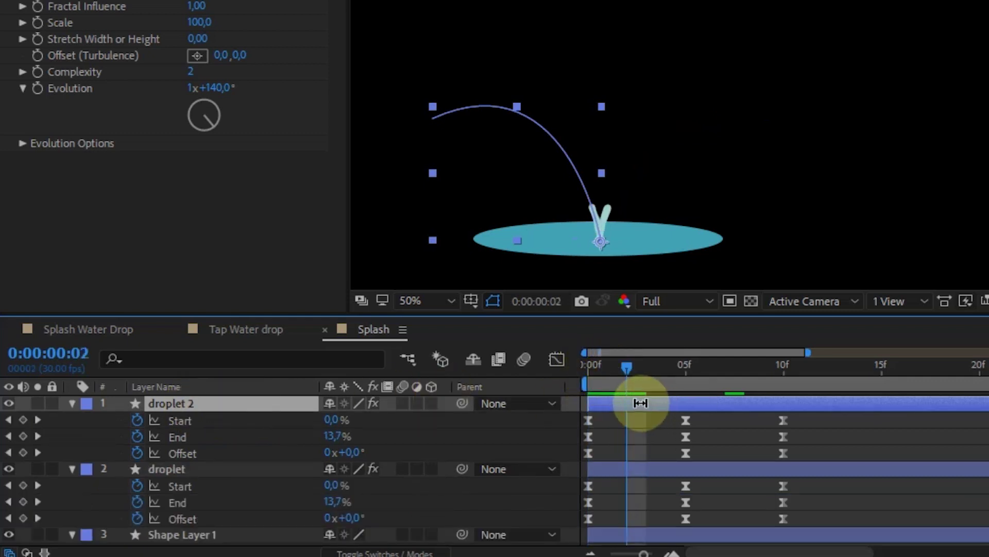
left_click_drag(647, 402, 676, 404)
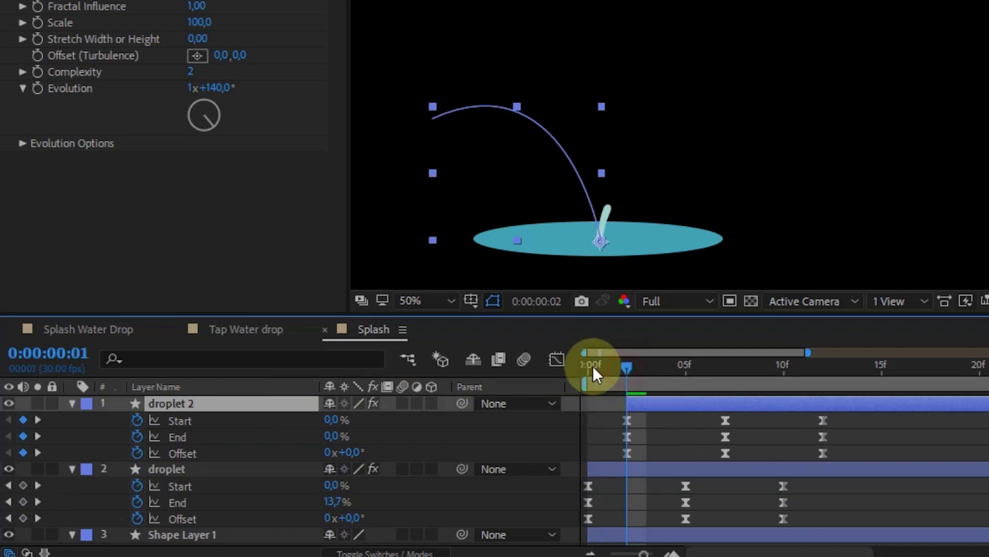
Shift both droplet layers a few frames later and preview the splash through frame 23
left_click(670, 470, "shift")
left_click_drag(709, 468, 752, 469)
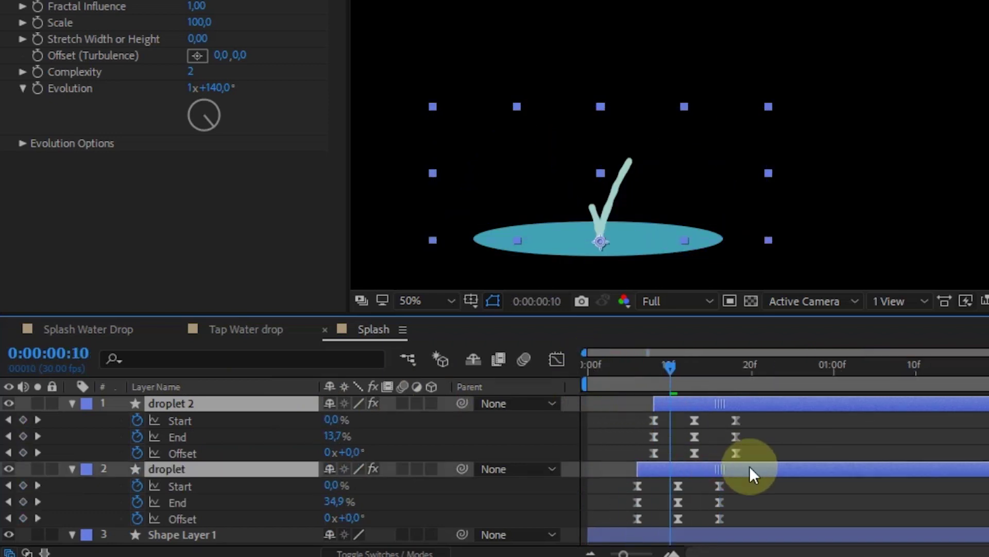
left_click(612, 387)
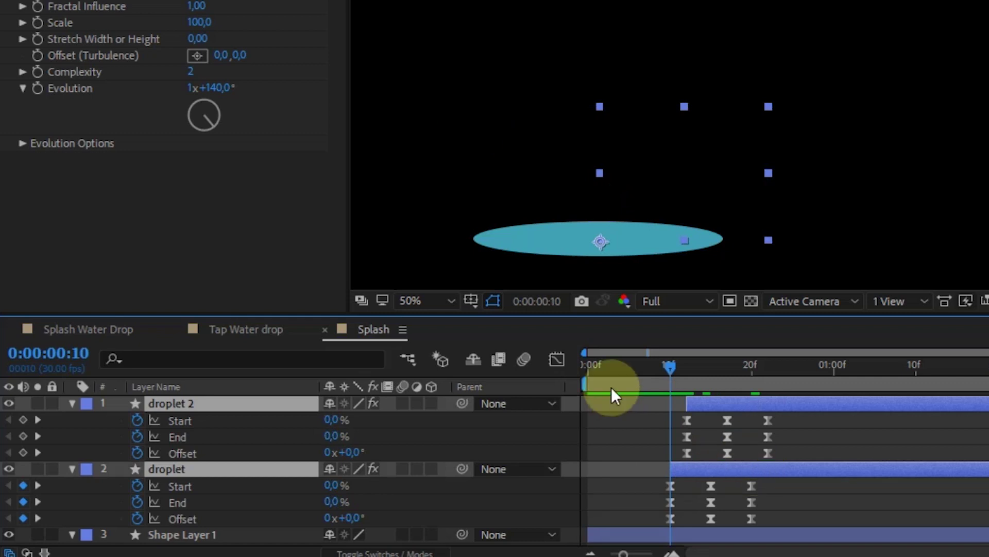
left_click_drag(611, 367, 597, 367)
scroll(728, 184, "down", 1)
key("space")
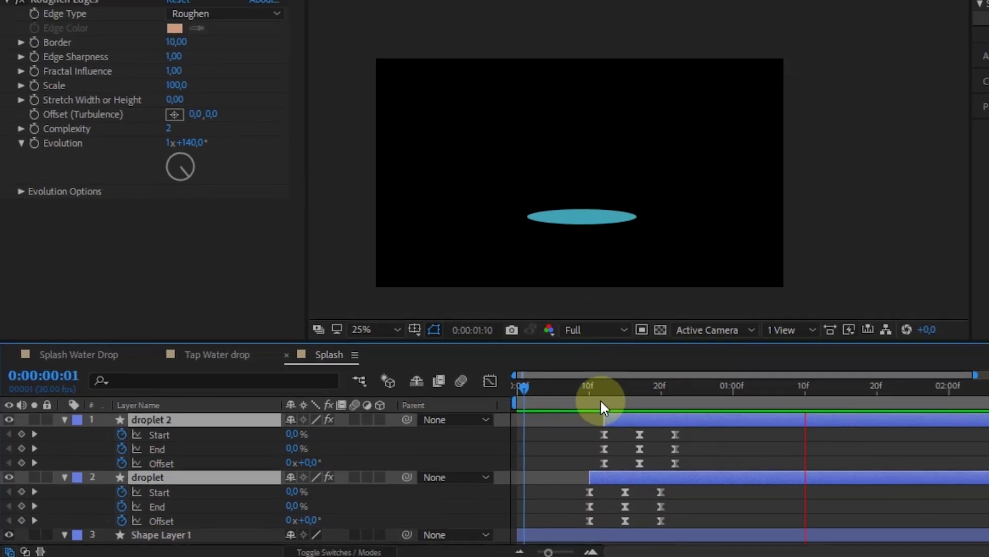
left_click(502, 414)
left_click_drag(516, 413, 561, 417)
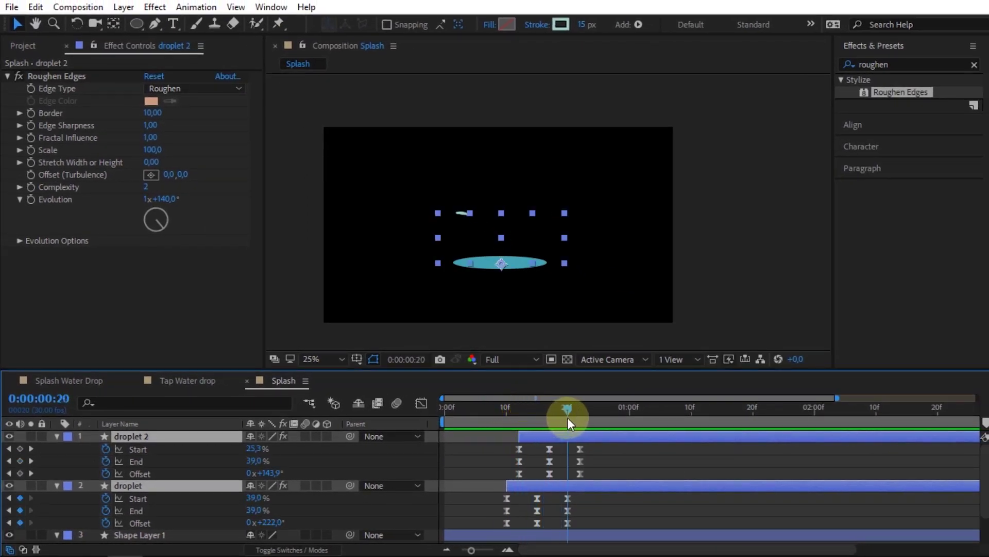
left_click_drag(562, 417, 584, 419)
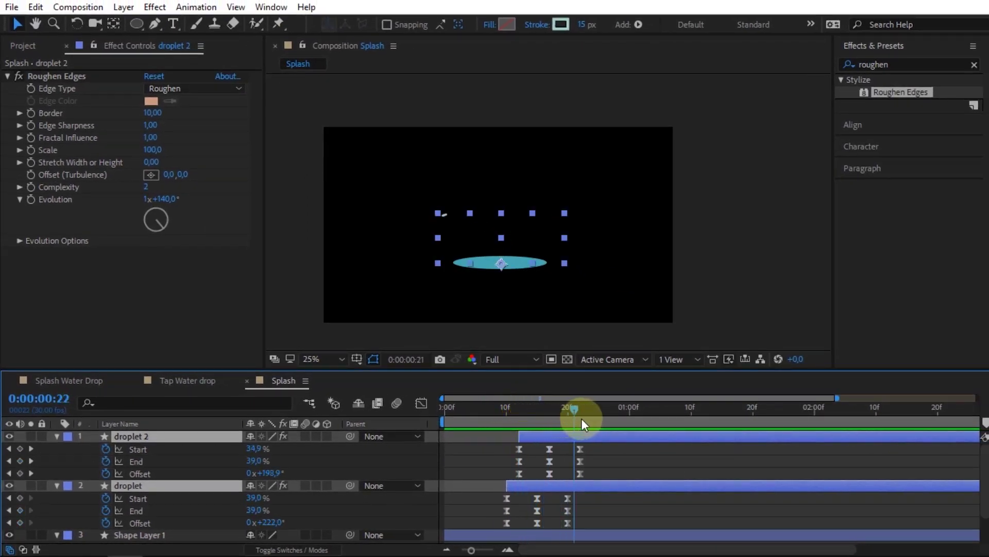
left_click(56, 436)
Duplicate the puddle ellipse layer to create Shape Layer 2
left_click(528, 435)
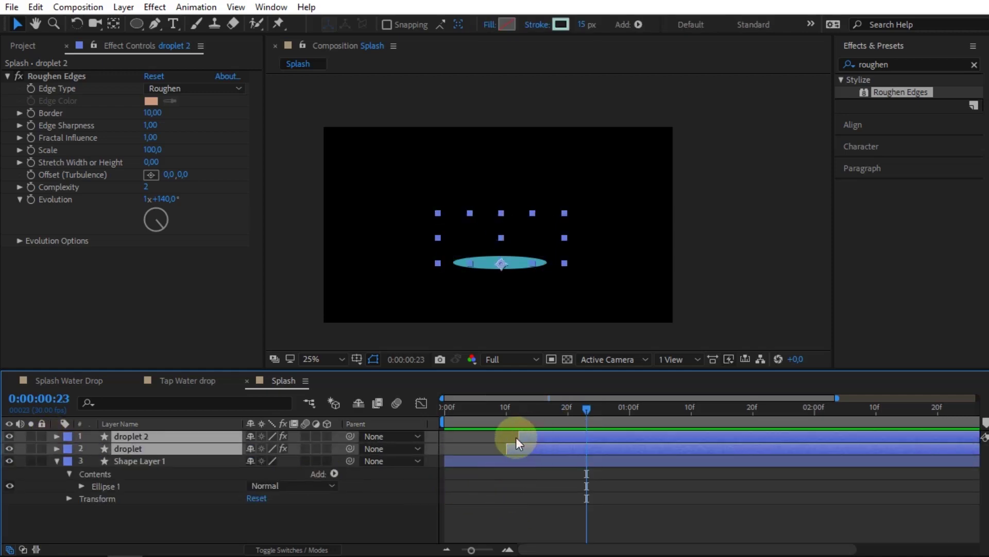
left_click(446, 407)
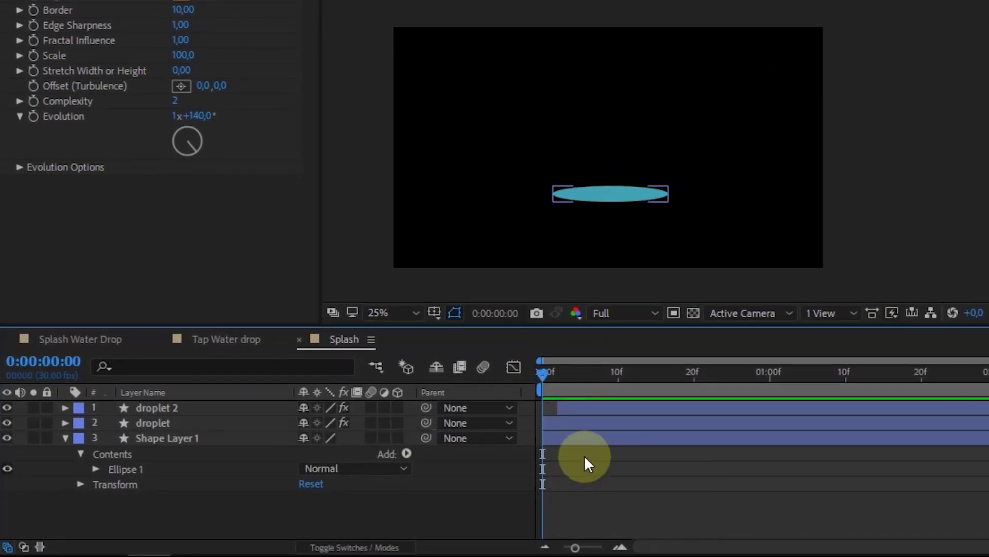
left_click(567, 440)
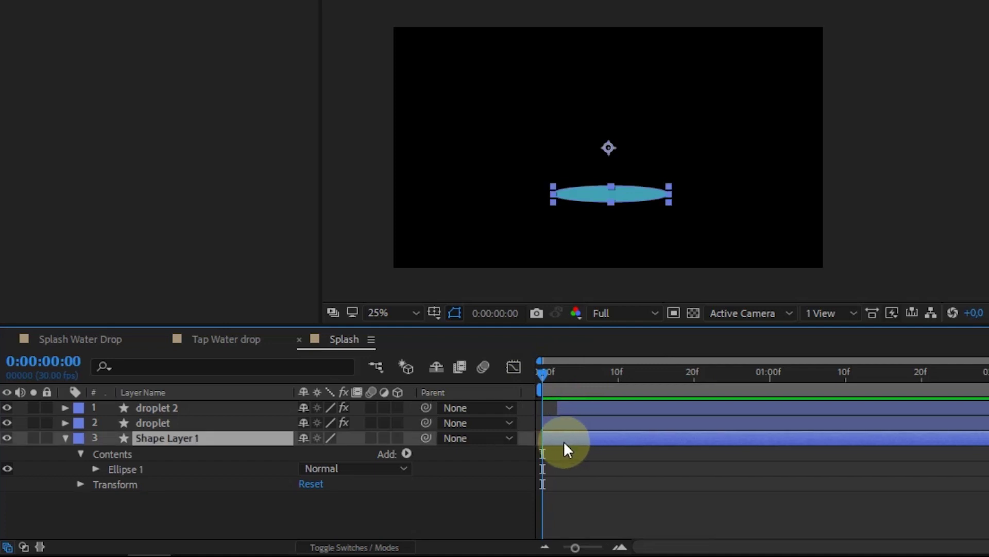
key("ctrl+d")
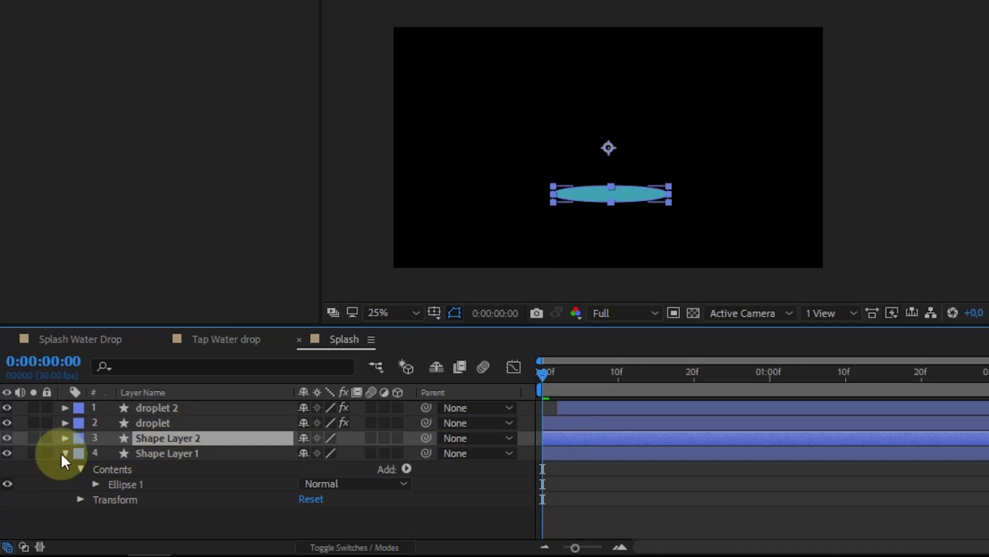
left_click(65, 453)
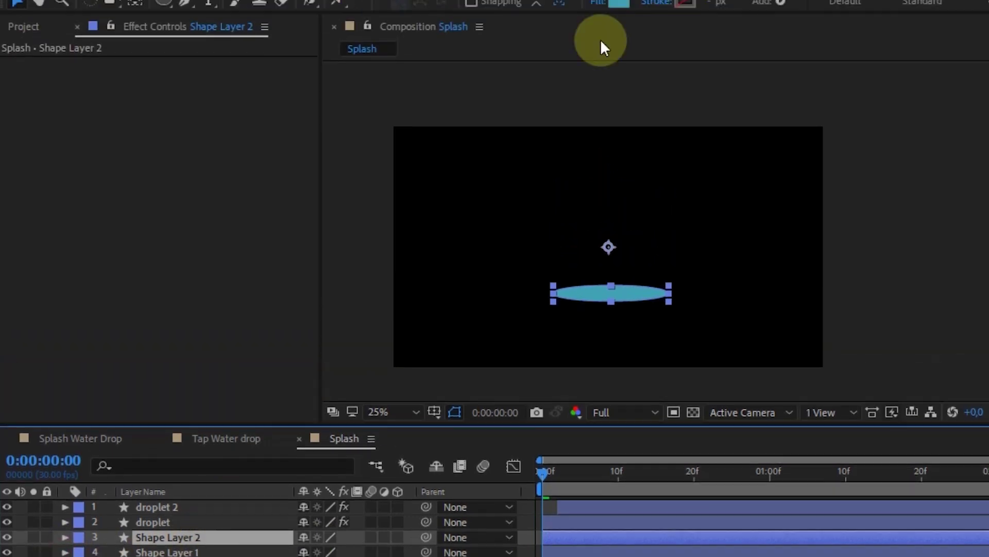
Give the copy a light blue stroke sampled from the puddle colour and lightened
left_click(685, 12)
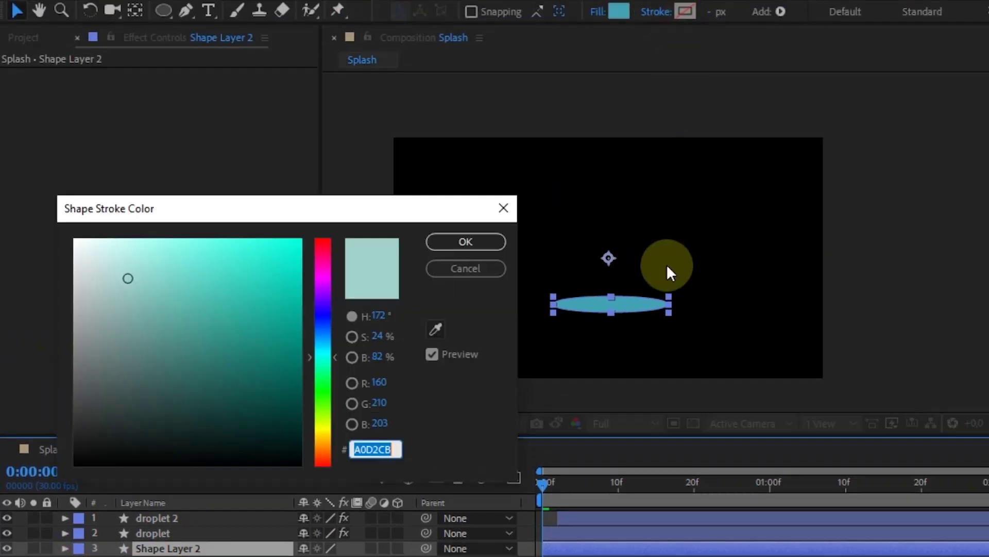
left_click(436, 329)
left_click(576, 303)
left_click_drag(224, 294, 183, 250)
left_click(465, 241)
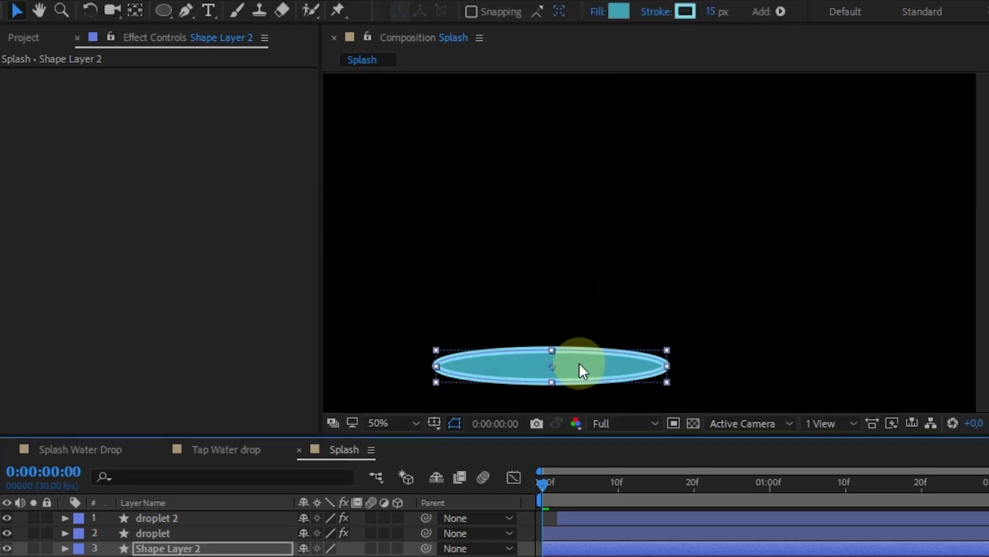
Set the copy's Fill to None and its Stroke Width to 10 px
left_click(597, 12)
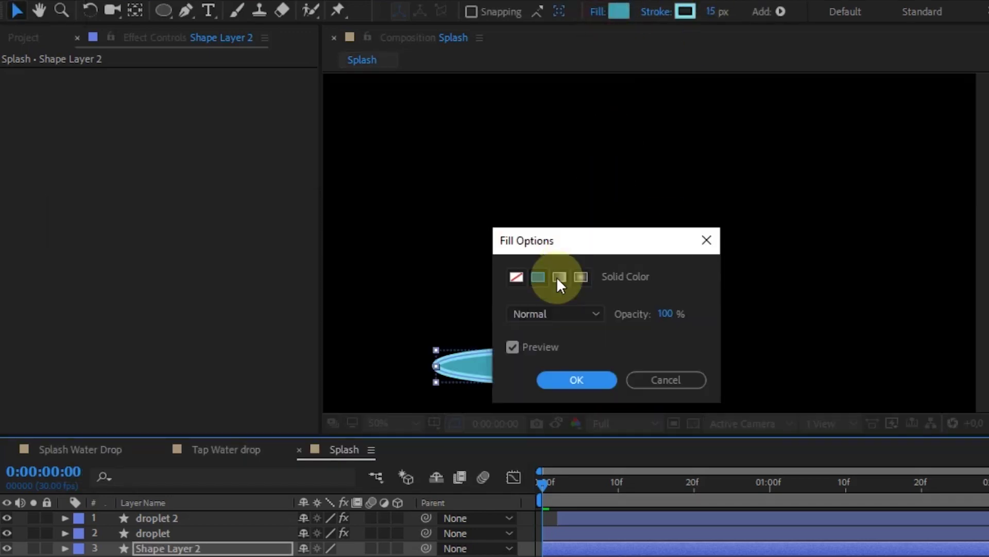
left_click(517, 278)
left_click(581, 380)
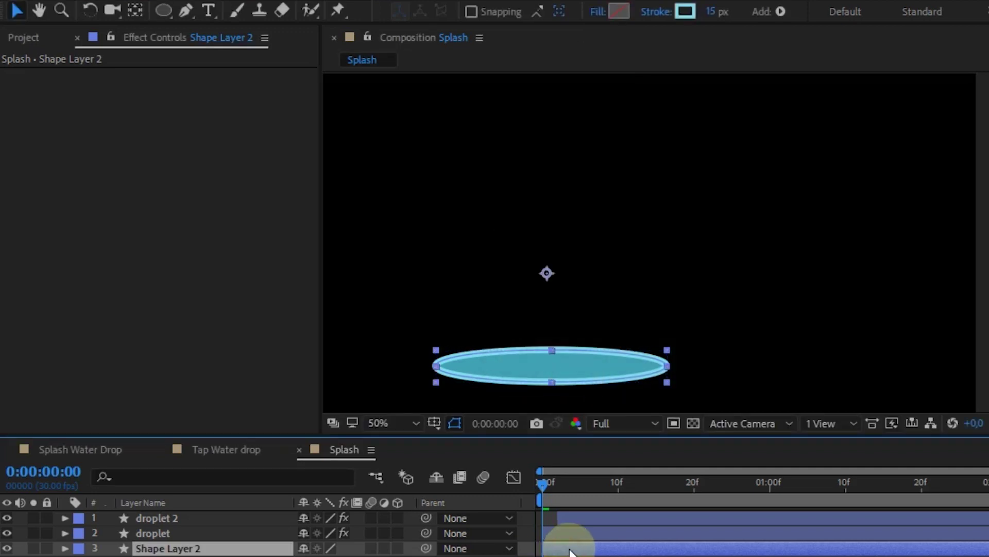
left_click(717, 12)
type("10")
key("Return")
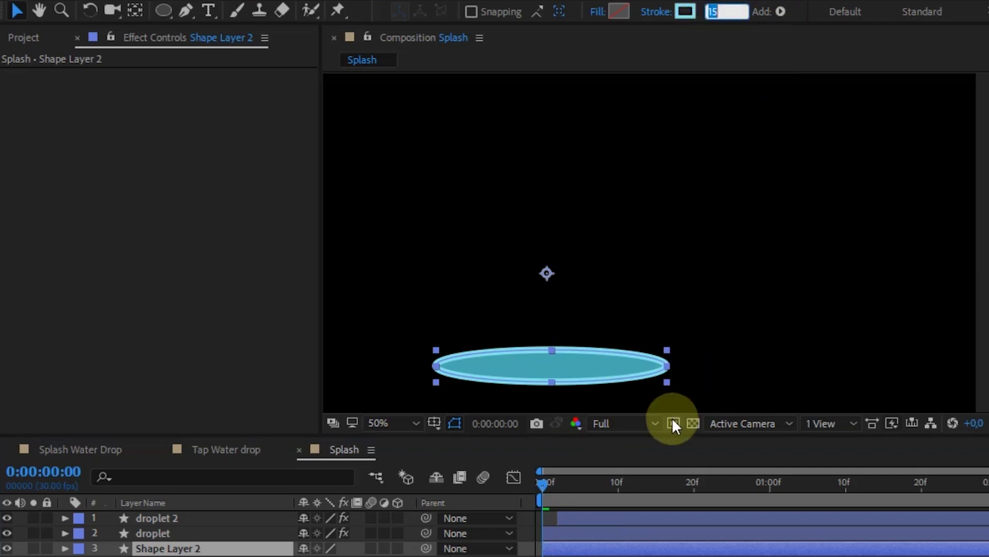
key("ctrl+alt+Home")
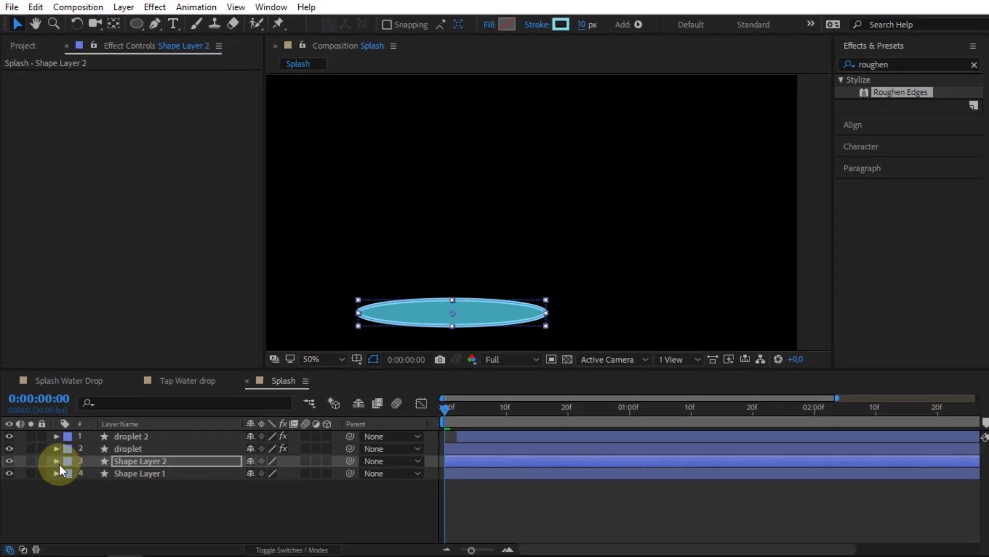
Reveal Scale and set a full-size Scale keyframe at frame 15, checking droplet 2's timing
key("s")
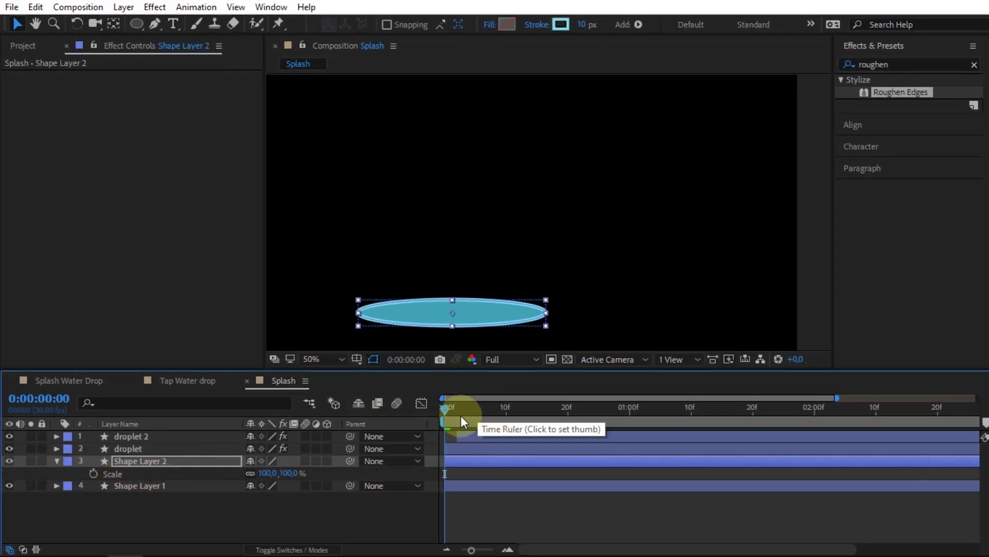
key("shift+Page_Down")
key("Page_Down")
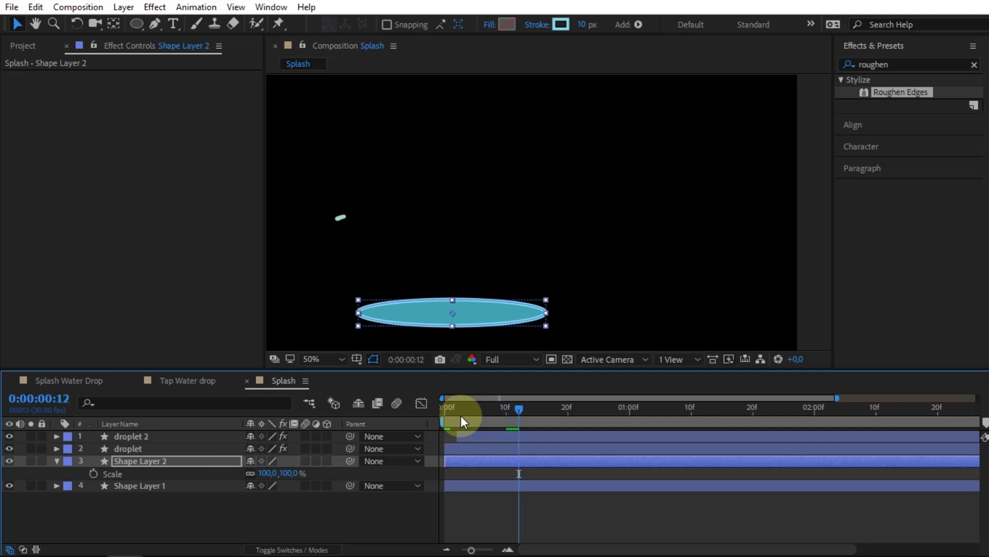
key("Page_Down")
key("Page_Down")
key("Page_Down")
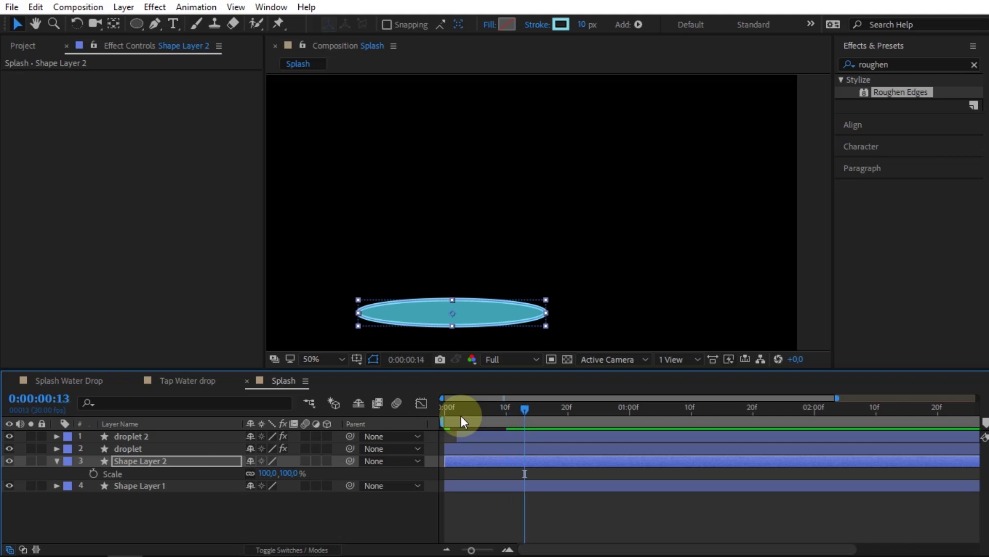
left_click(128, 436)
key("u")
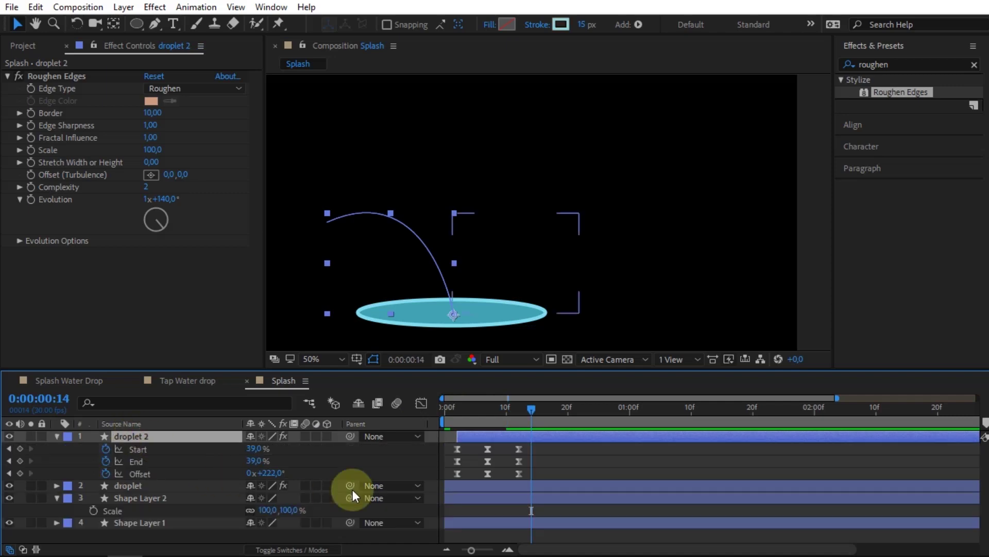
key("Page_Down")
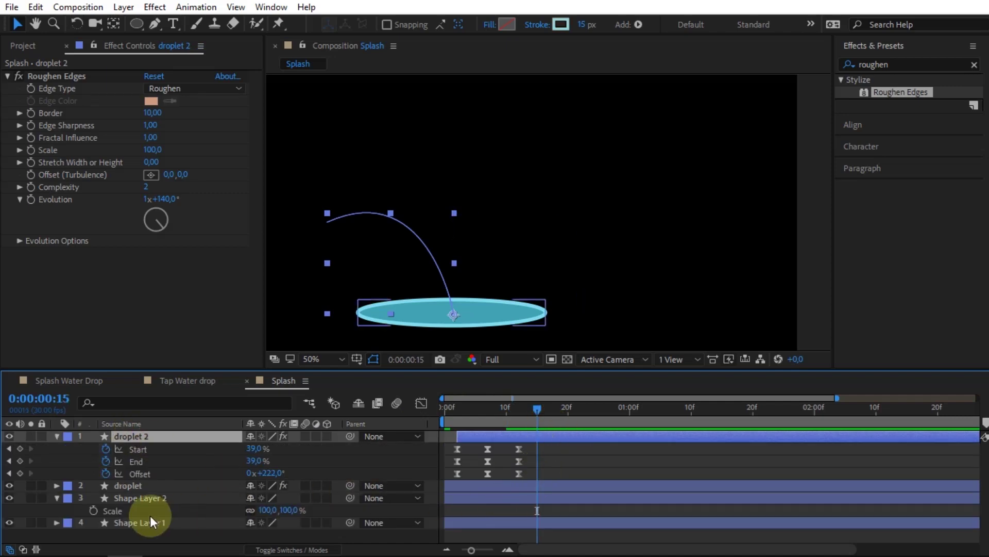
left_click(93, 510)
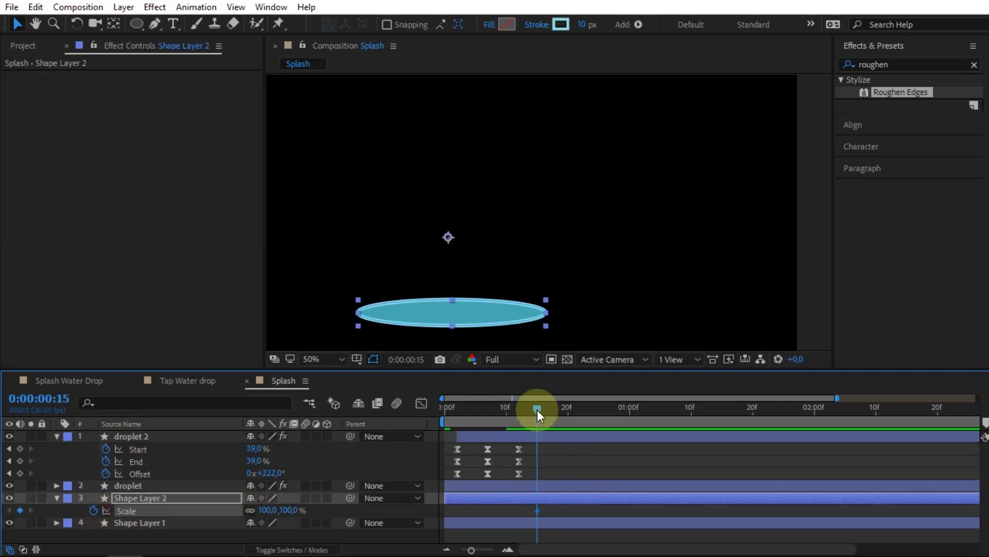
Move the ring's anchor point to its centre and set Scale to 0% at frame 0
key("Home")
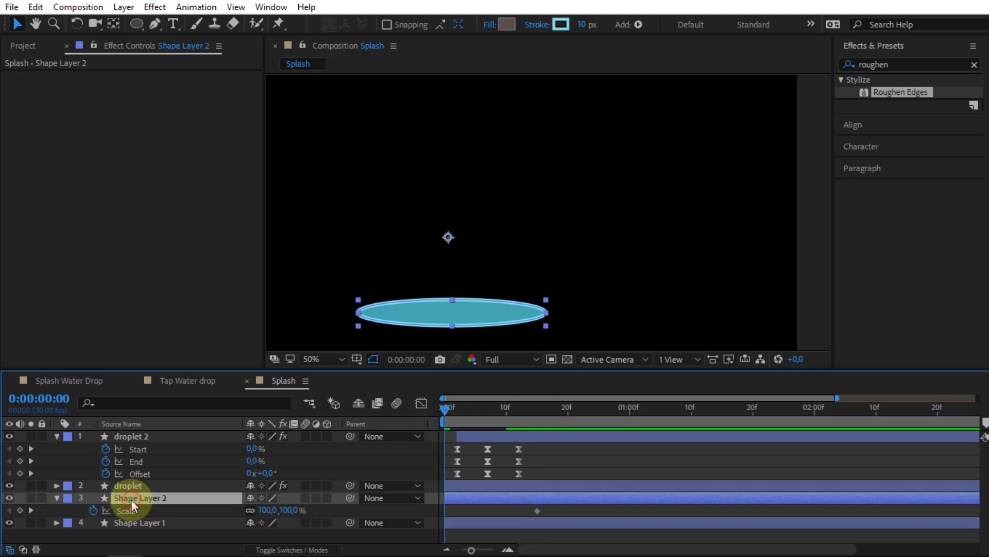
left_click(113, 24)
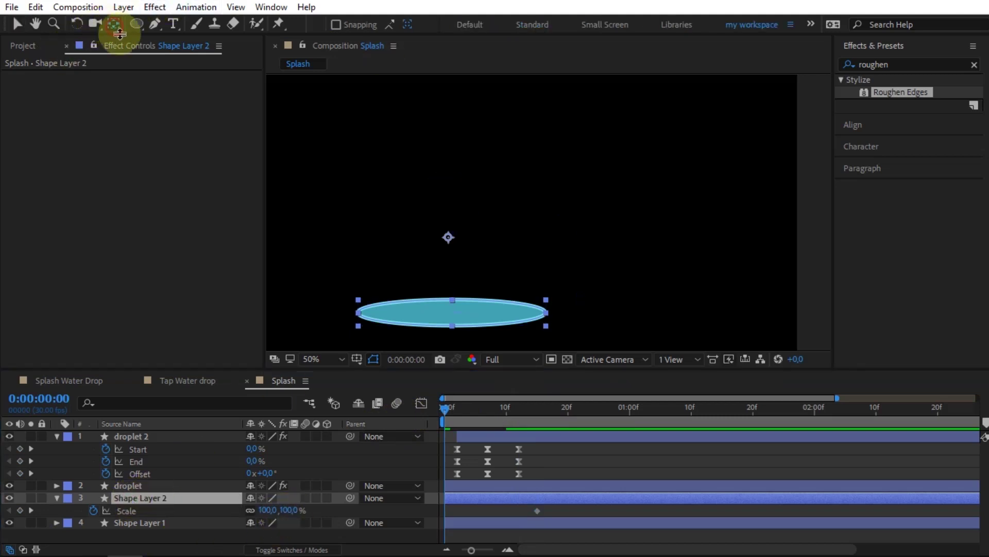
left_click_drag(451, 236, 452, 311)
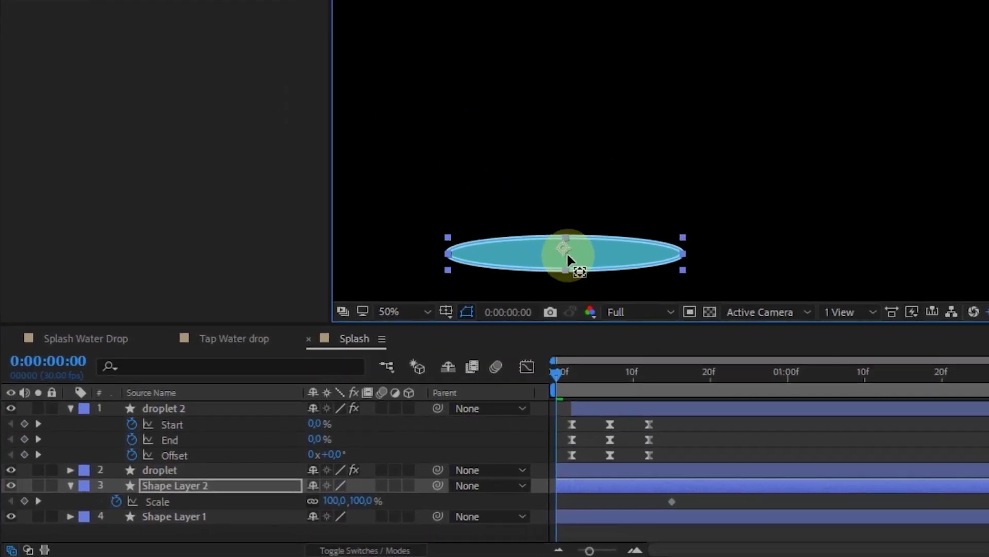
scroll(633, 225, "up", 1)
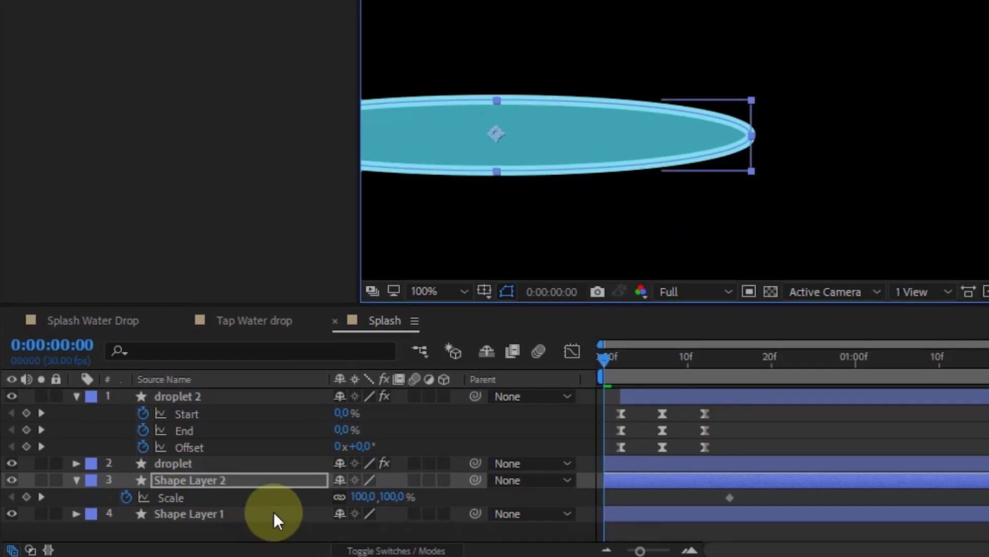
left_click_drag(387, 497, 182, 491)
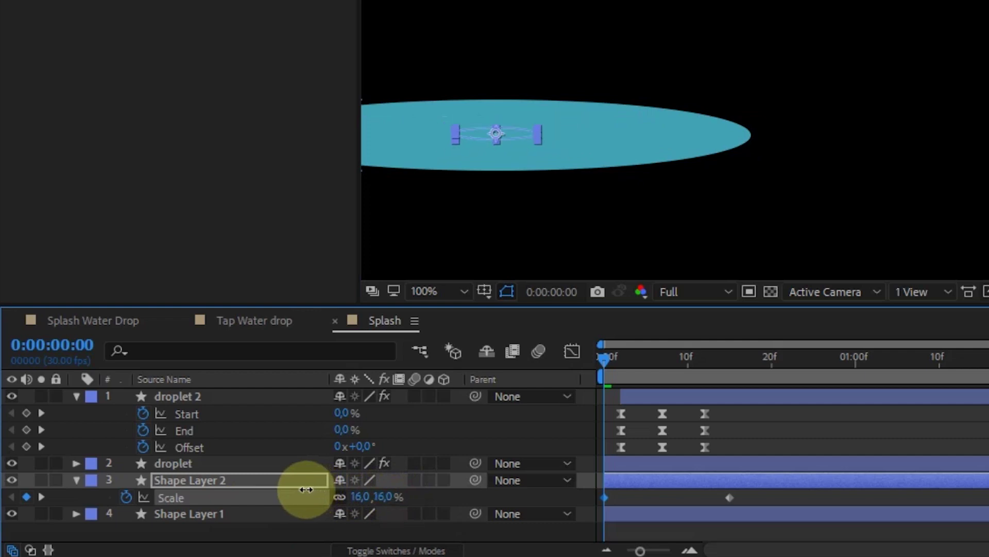
left_click_drag(360, 497, 487, 495)
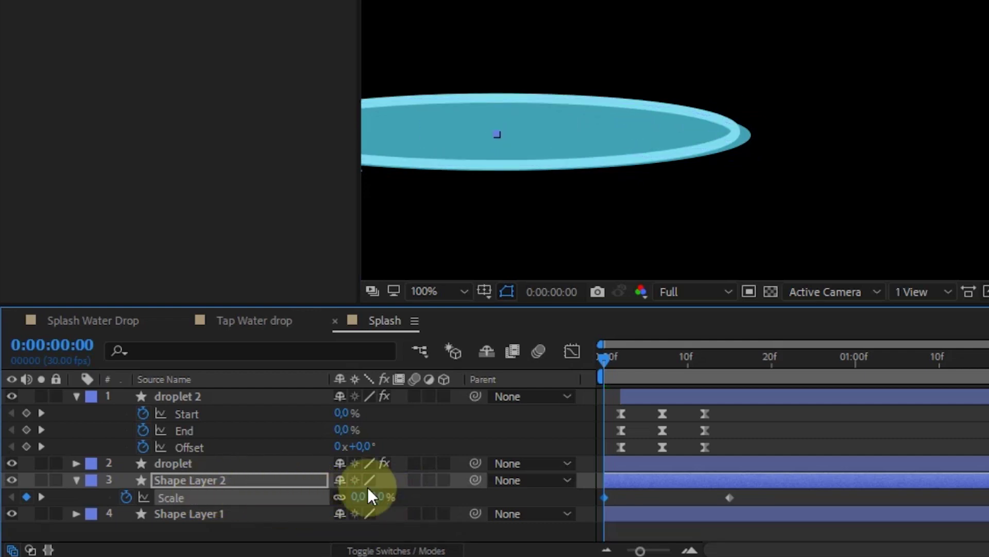
scroll(835, 116, "down", 1)
scroll(835, 116, "down", 1)
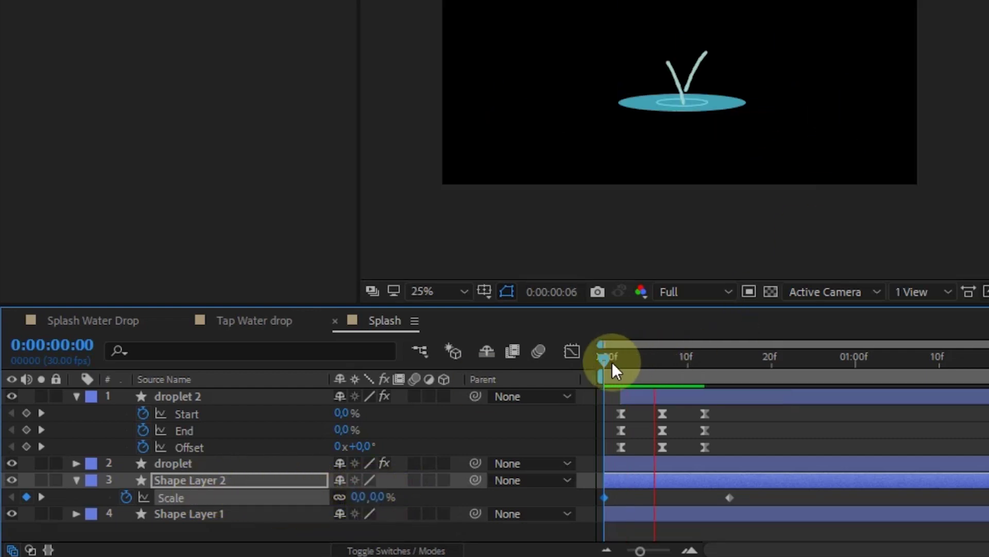
left_click_drag(609, 361, 729, 360)
Keyframe Opacity from 100% at frame 0 to 0% at frame 15 and preview the fading ring
key("Page_Up")
key("Page_Up")
key("Page_Up")
key("Page_Up")
key("Page_Up")
key("Page_Up")
key("Page_Up")
key("Page_Up")
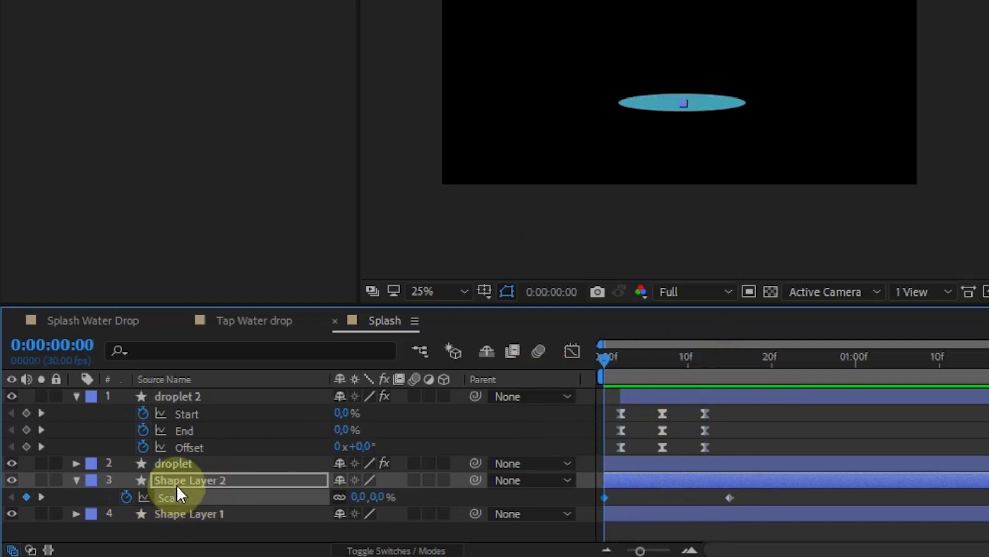
key("t")
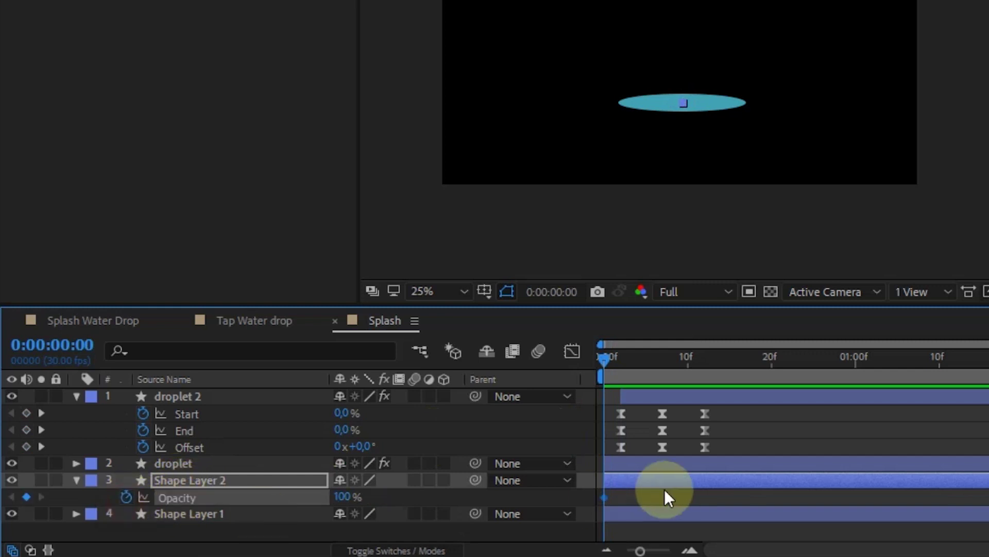
key("shift+s")
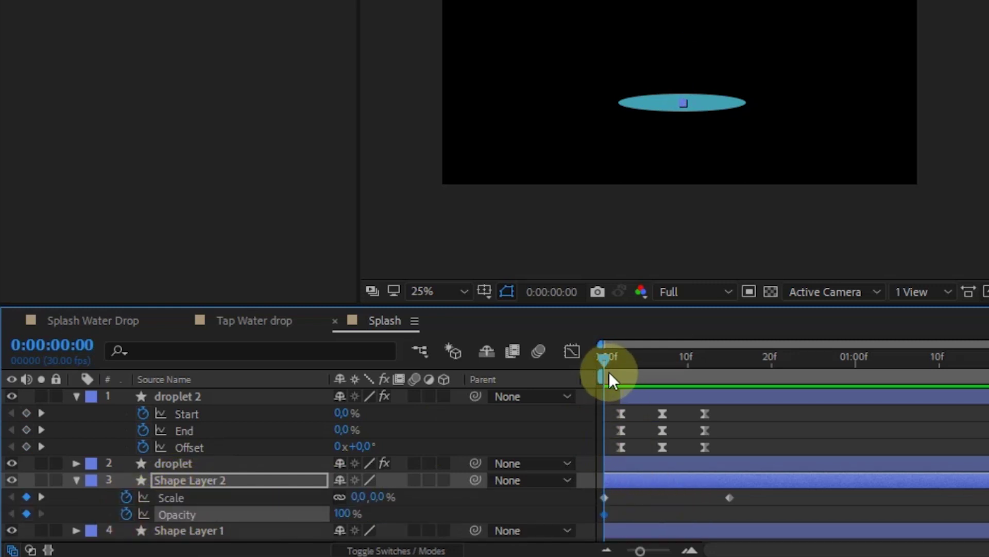
left_click_drag(609, 372, 730, 373)
left_click_drag(347, 514, 286, 513)
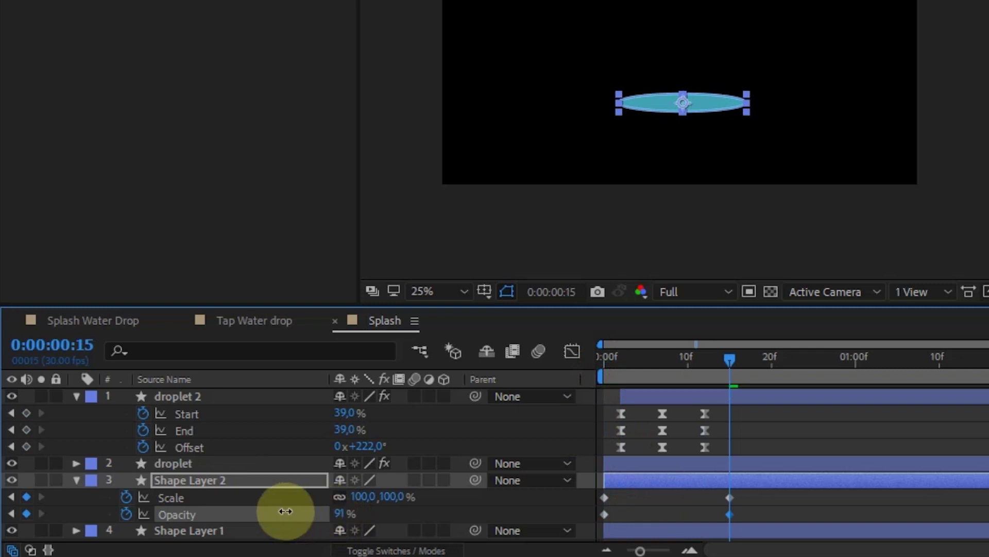
left_click(625, 359)
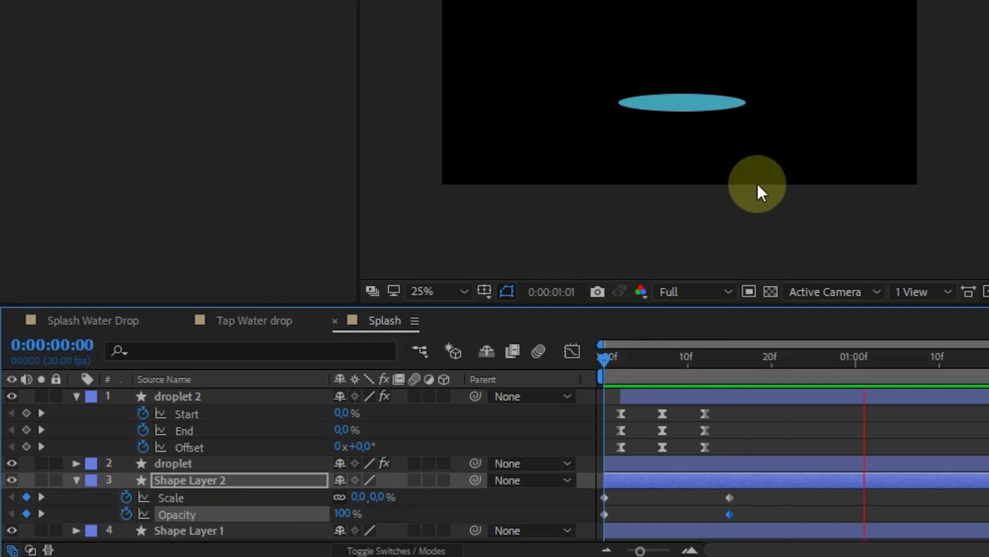
key("period")
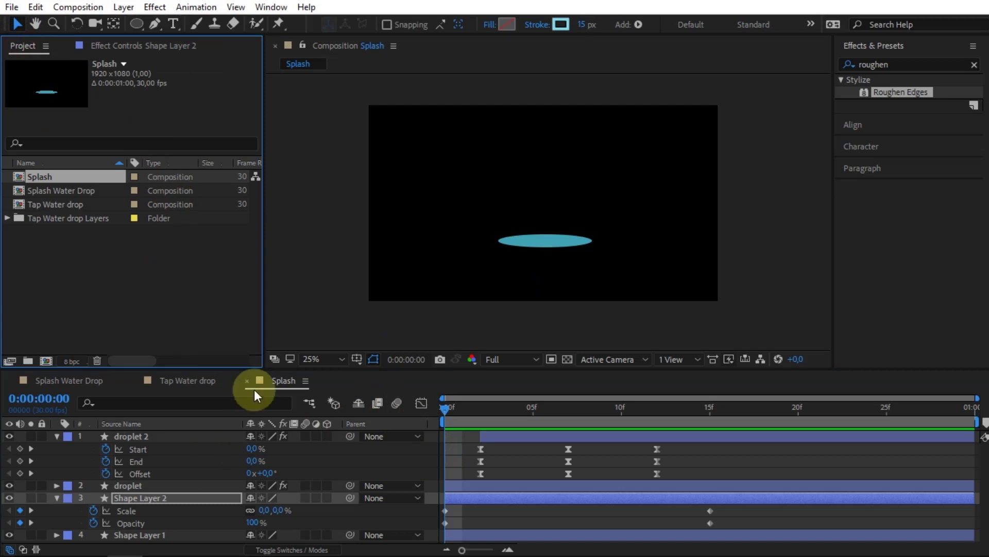
Drop the Splash comp into Splash Water Drop and move it beneath the tap
left_click(67, 381)
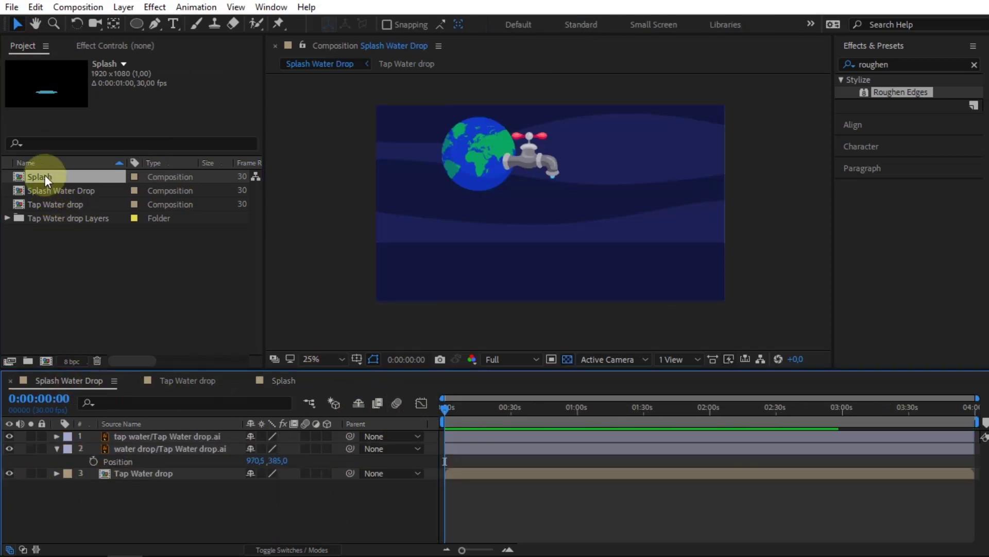
left_click_drag(46, 176, 544, 205)
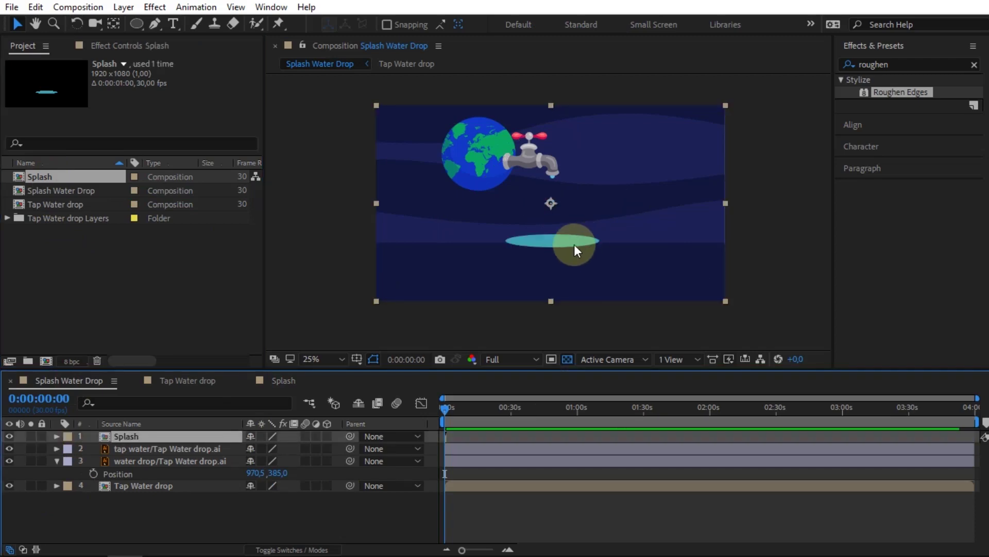
left_click_drag(574, 245, 575, 269)
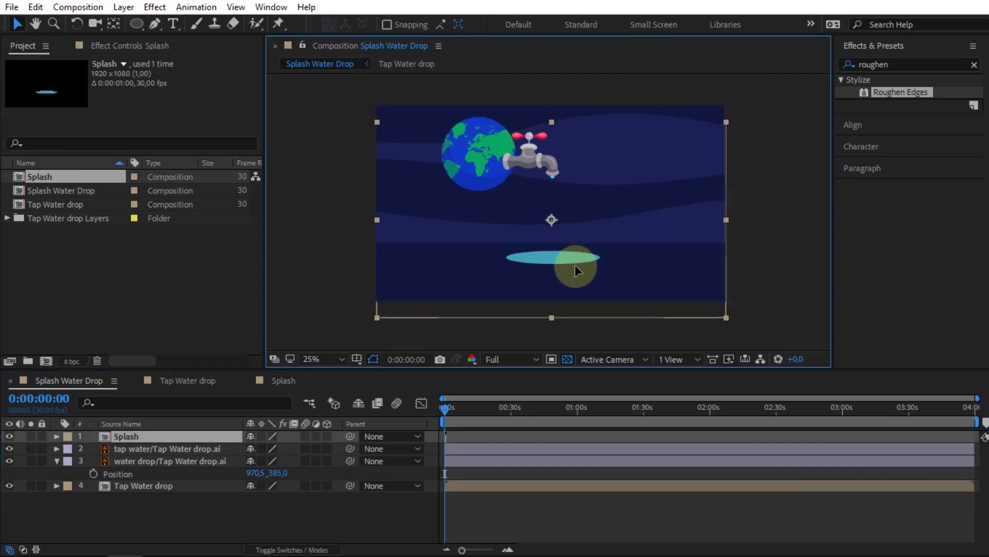